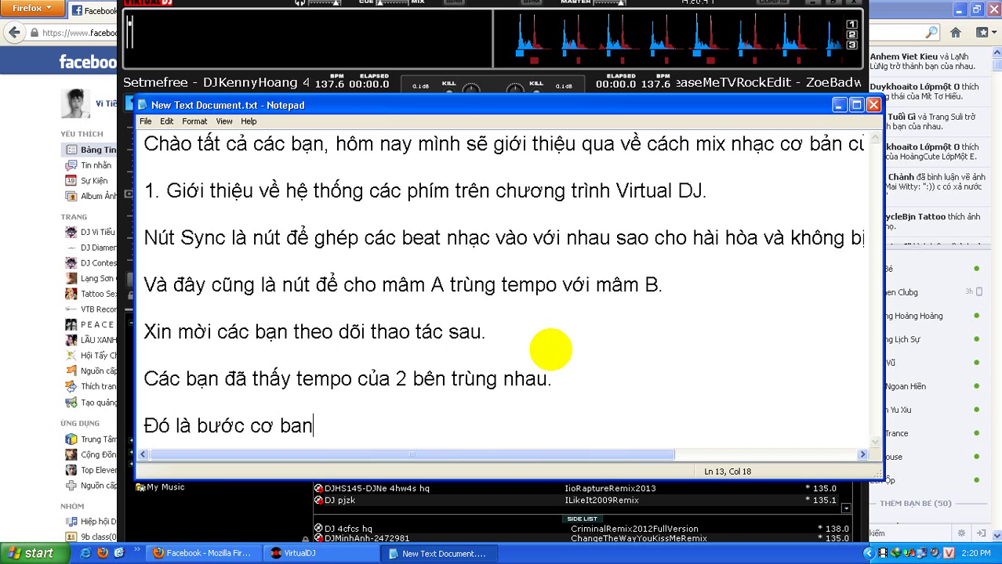
Step: Finish the line "Đó là bước cơ bản nhất khi dùng Virtual DJ" and start a new paragraph below it
{"action": "type", "text": "hi dùng Vir"}
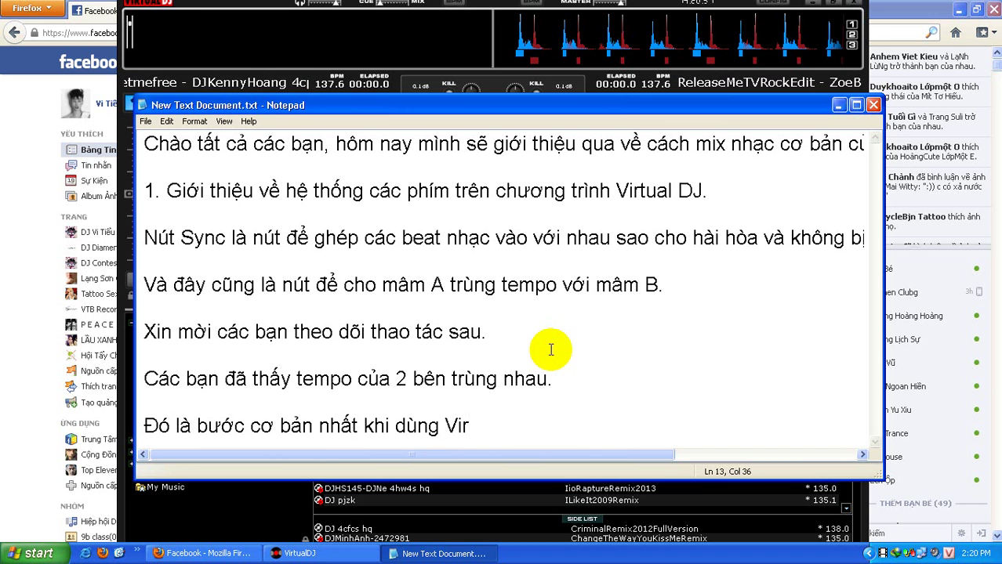
{"action": "type", "text": "tual DJ"}
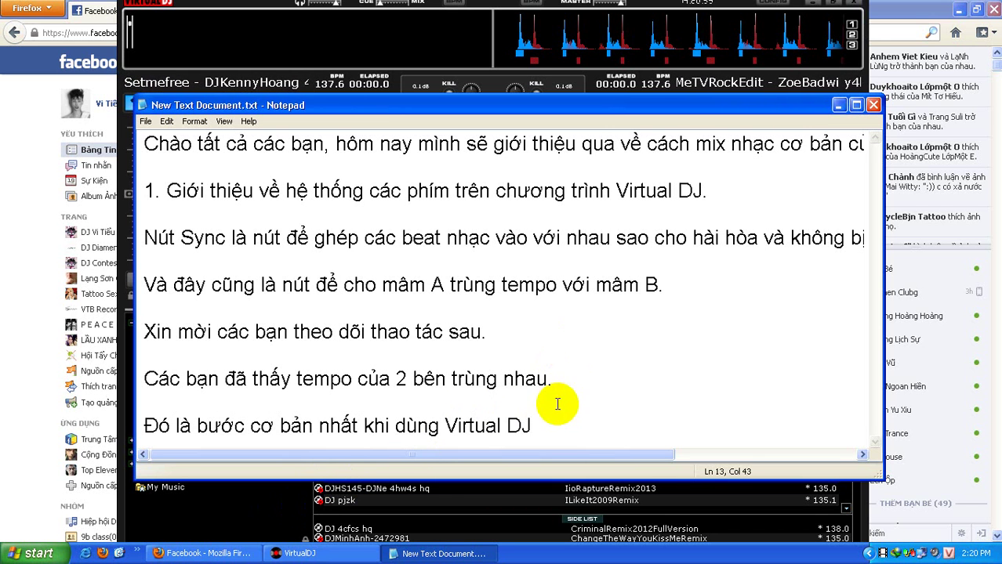
{"action": "key", "text": "Return"}
{"action": "key", "text": "Return"}
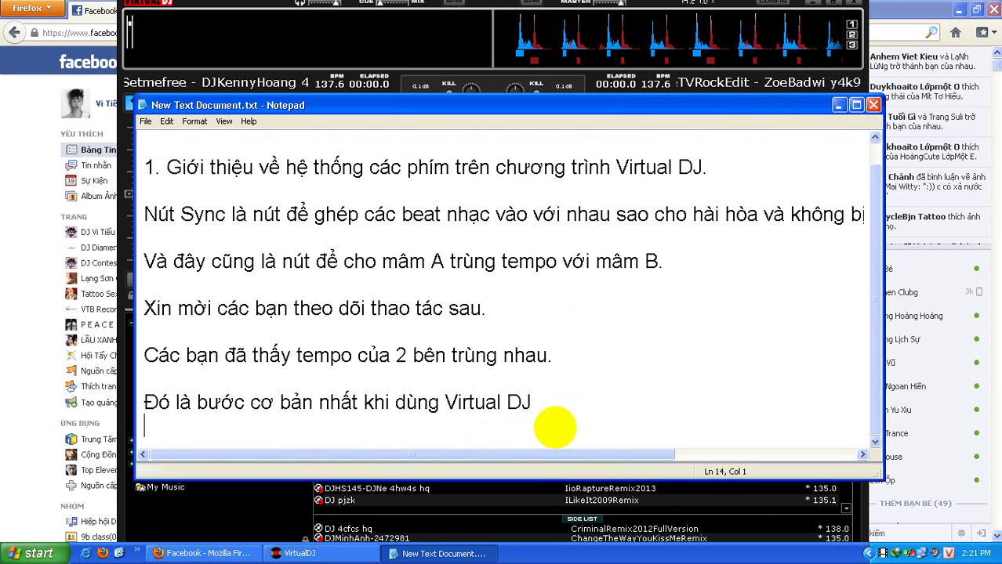
Step: Write the second heading line "2. Và sau đây mình sẽ mix 1 đoạn nhạc cơ bản"
{"action": "type", "text": "2. Và sa"}
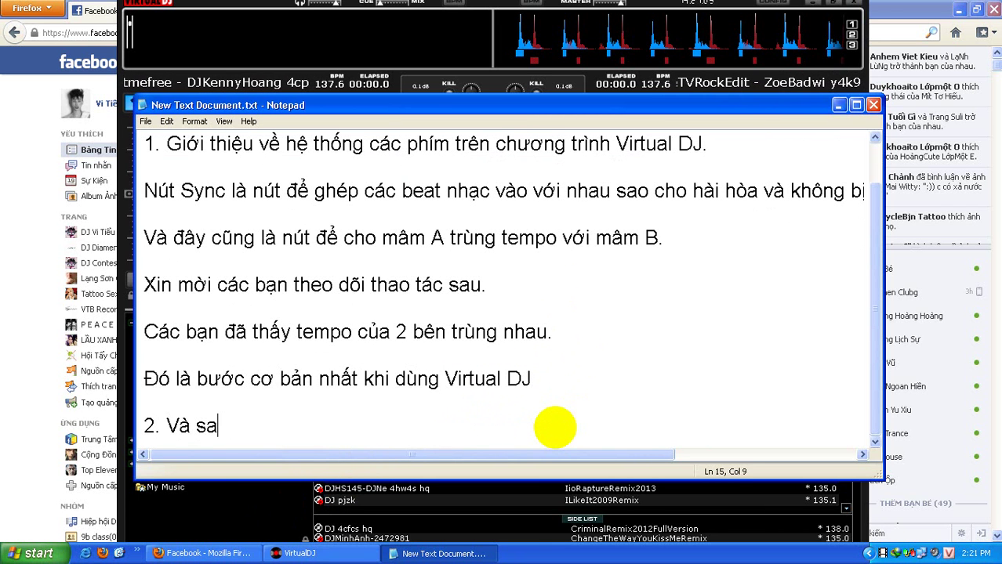
{"action": "type", "text": "u đây mình se"}
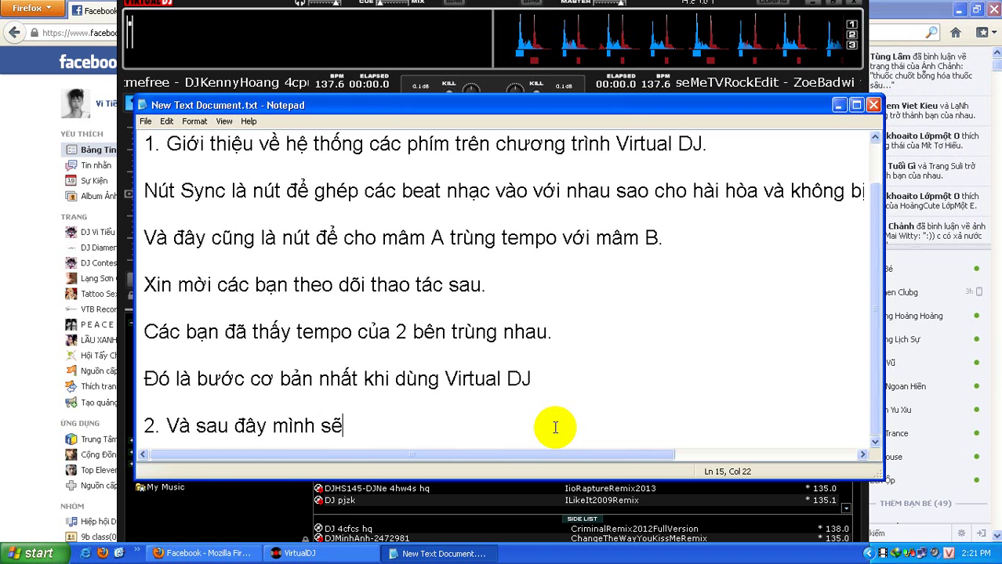
{"action": "type", "text": " mix 1 đo"}
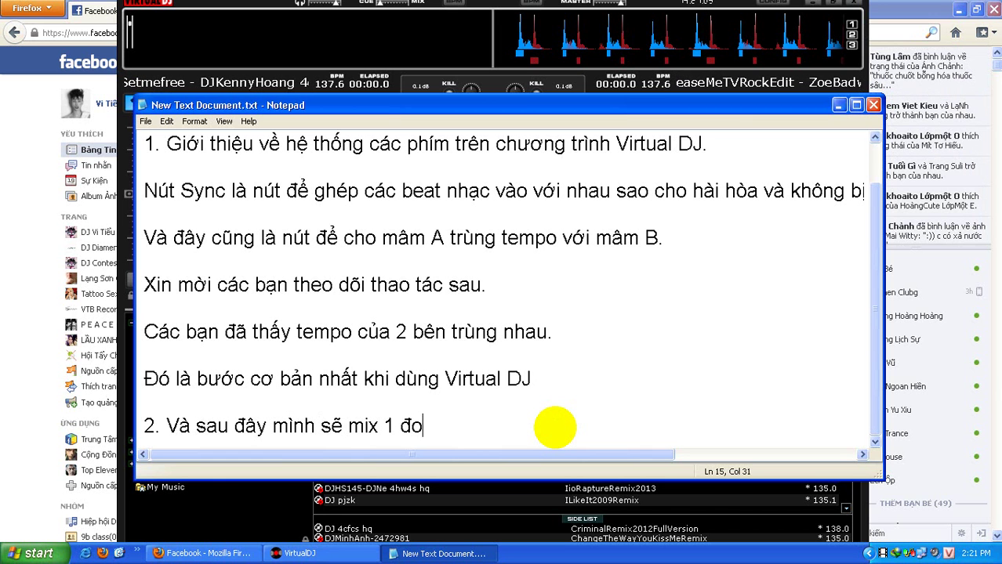
{"action": "type", "text": "an nhac"}
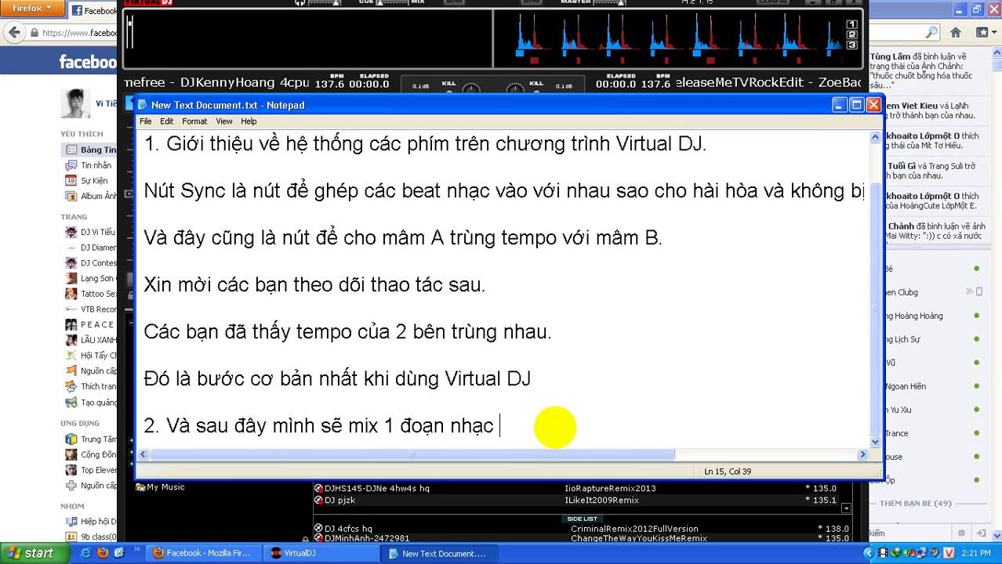
{"action": "type", "text": "cơ bản"}
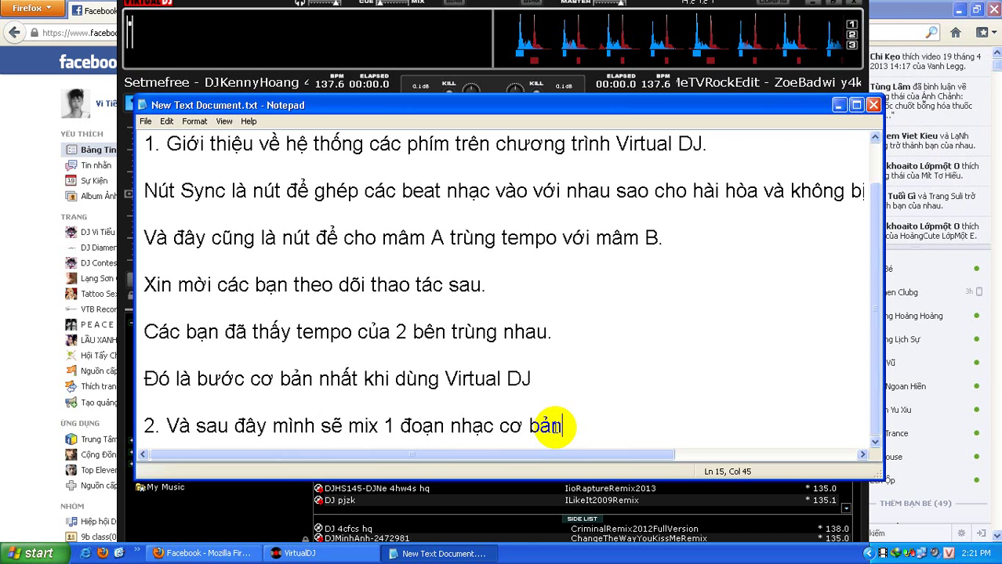
Step: Switch to VirtualDJ and play deck 1 from about 01:53, with its volume fader fully up and deck 2's fully down
{"action": "left_click", "coordinate": [251, 511]}
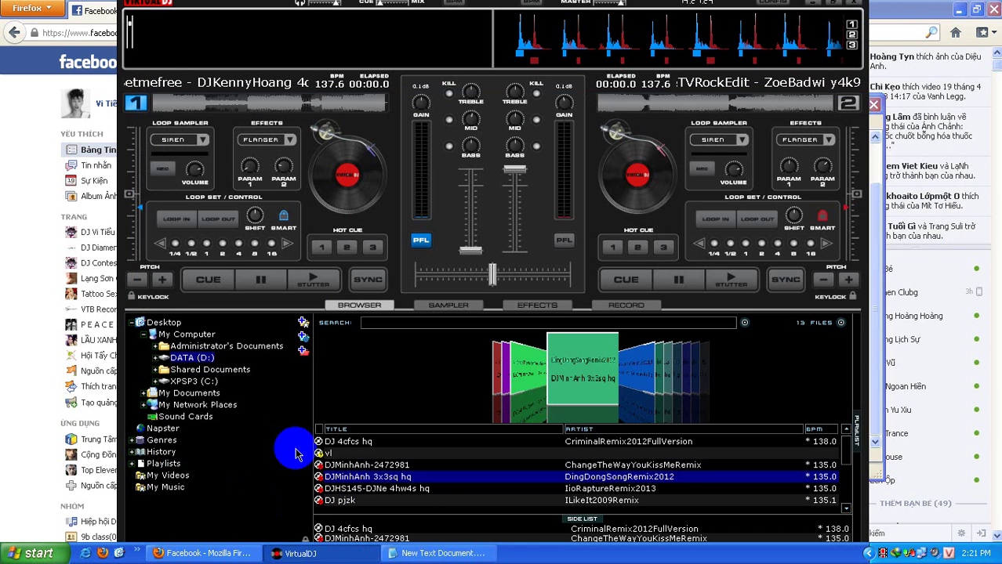
{"action": "left_click", "coordinate": [239, 114]}
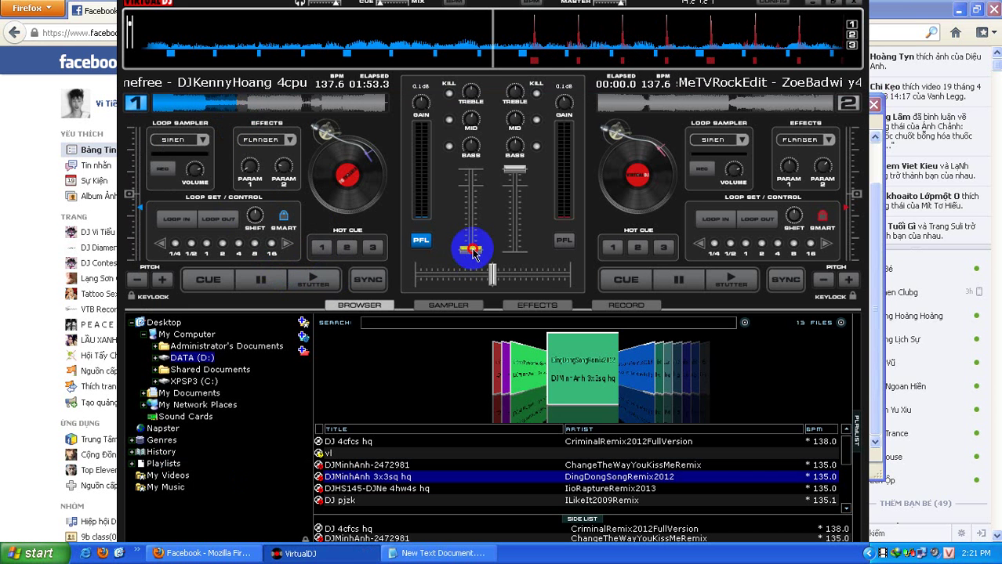
{"action": "left_click_drag", "start_coordinate": [523, 179], "coordinate": [517, 252]}
{"action": "left_click", "coordinate": [317, 282]}
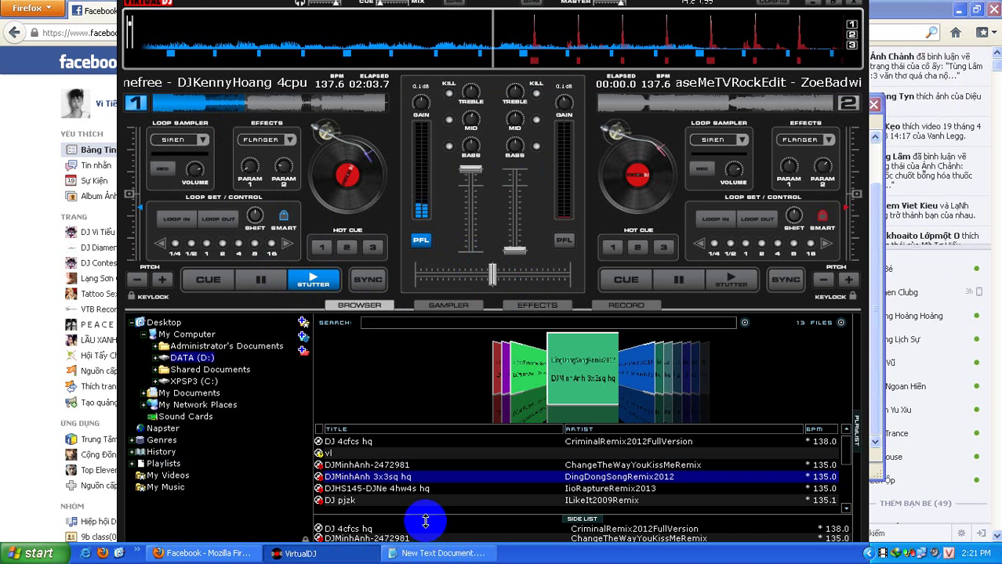
Step: Make deck 2 the active headphone-monitored deck and start its track while deck 1 keeps playing
{"action": "left_click", "coordinate": [423, 237]}
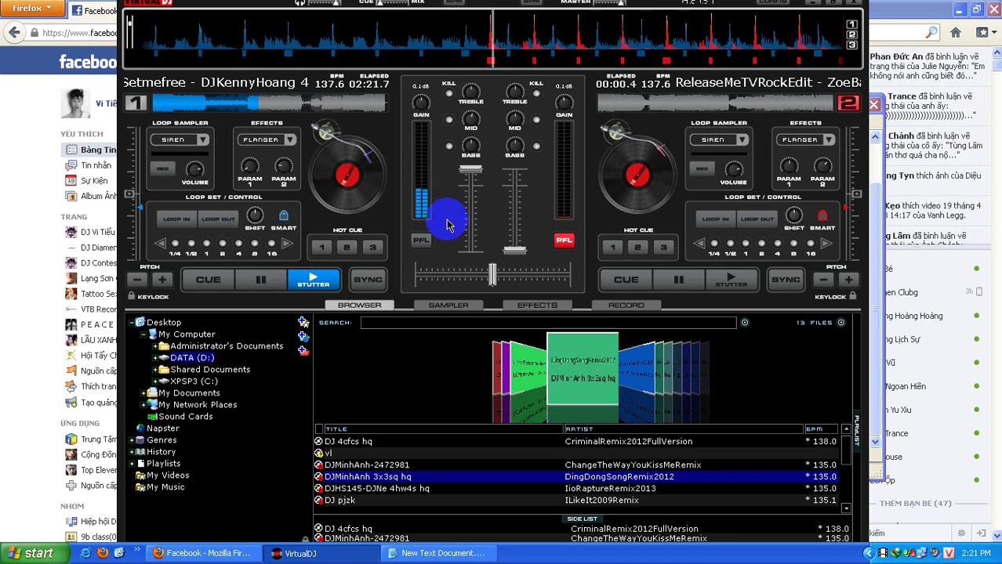
{"action": "left_click", "coordinate": [473, 120]}
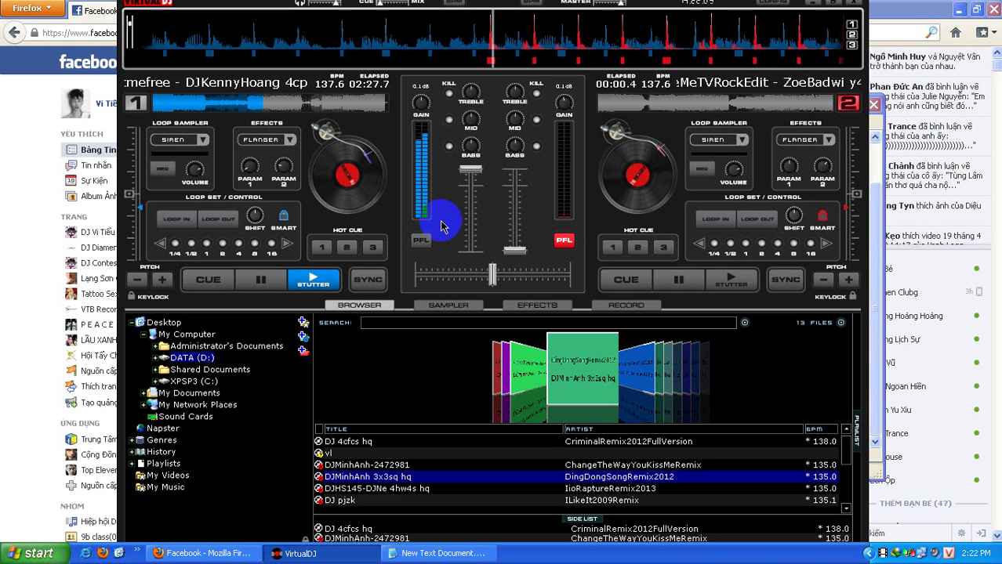
{"action": "key", "text": "space"}
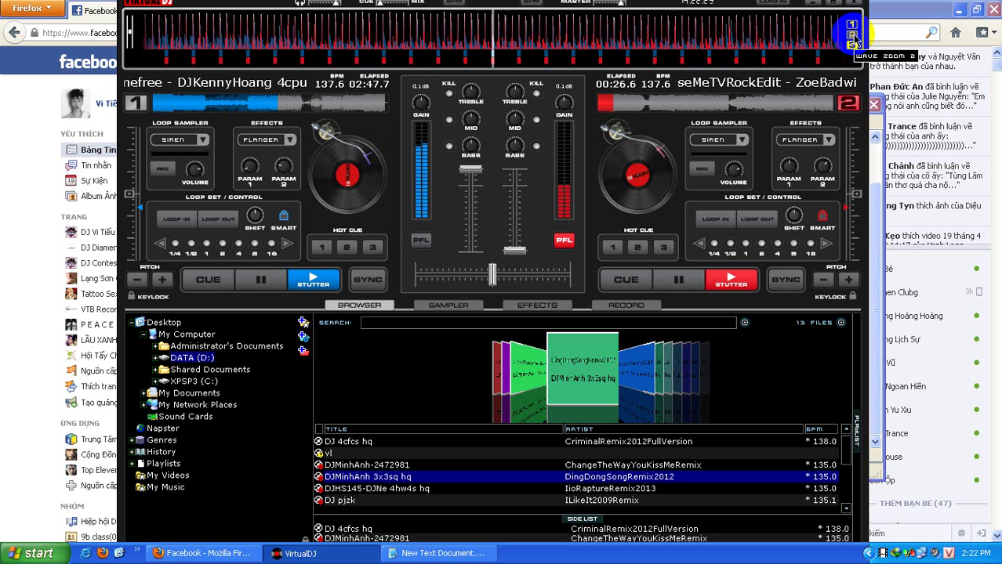
Step: Adjust the zoom of the beat waveform display to examine how the beats of both decks line up
{"action": "left_click", "coordinate": [131, 29]}
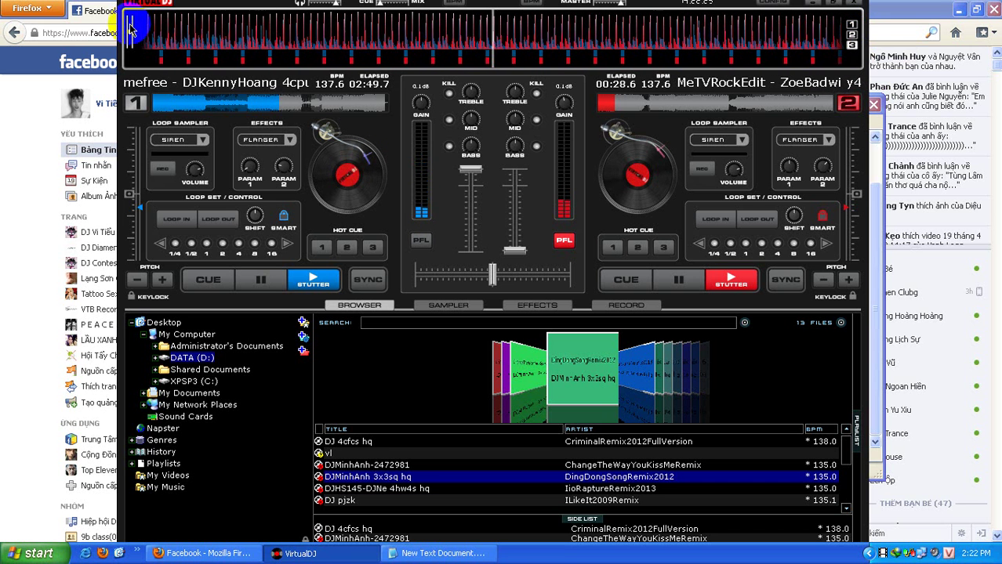
{"action": "scroll", "coordinate": [131, 36], "scroll_direction": "down", "scroll_amount": 2}
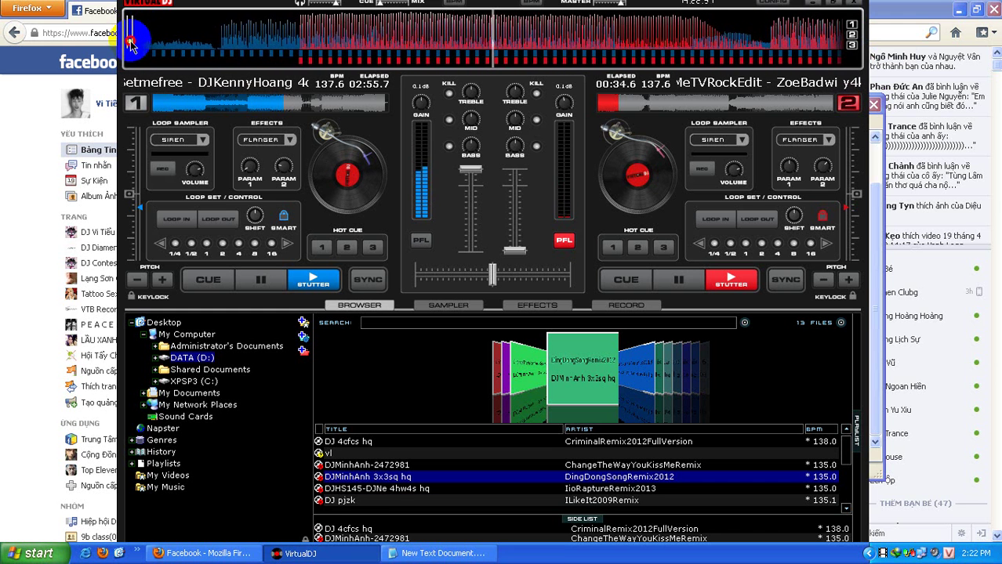
{"action": "scroll", "coordinate": [131, 43], "scroll_direction": "down", "scroll_amount": 1}
{"action": "scroll", "coordinate": [130, 31], "scroll_direction": "up", "scroll_amount": 2}
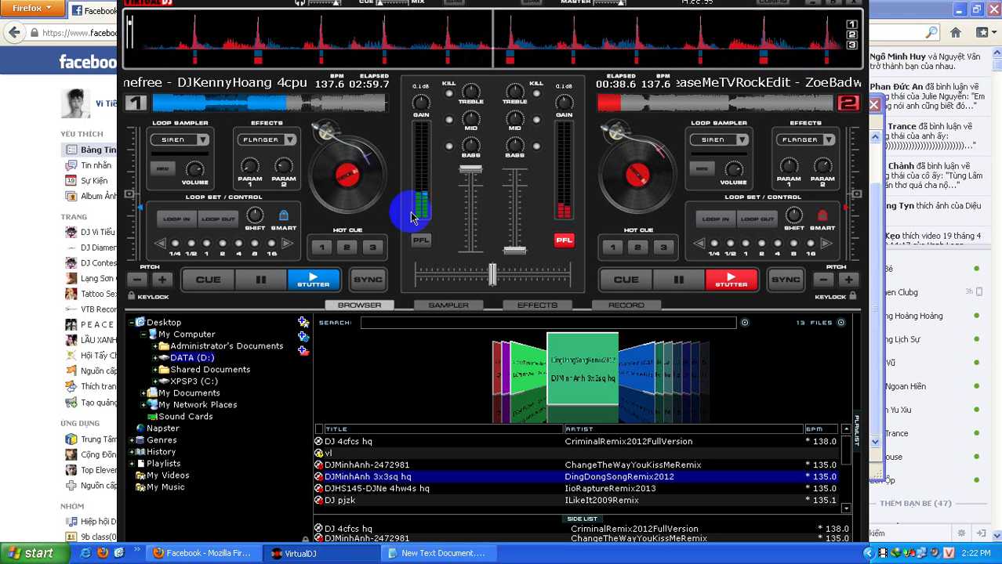
Step: Activate the flanger sound effect on deck 1 and slightly raise the effect's volume
{"action": "left_click", "coordinate": [537, 305]}
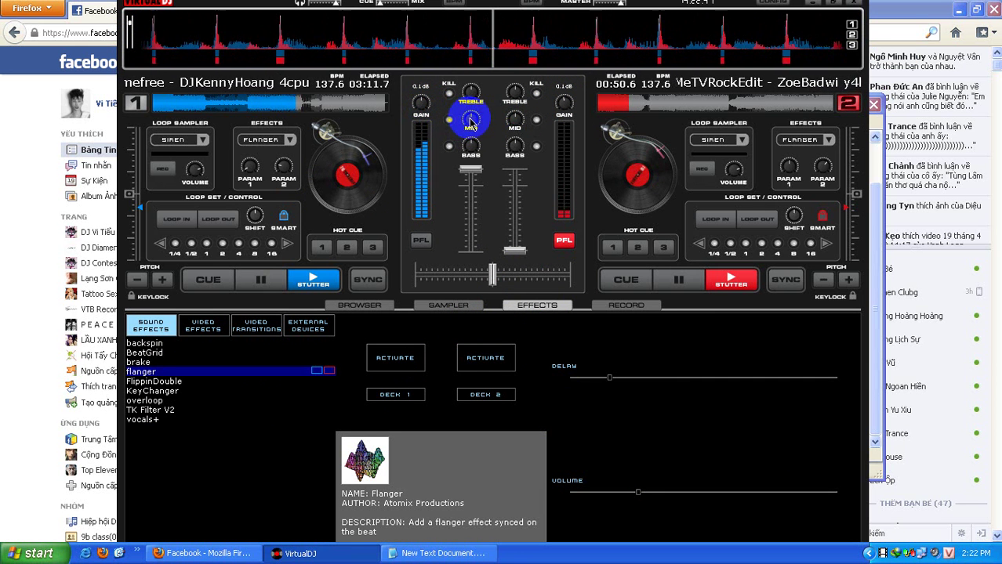
{"action": "scroll", "coordinate": [472, 121], "scroll_direction": "down", "scroll_amount": 3}
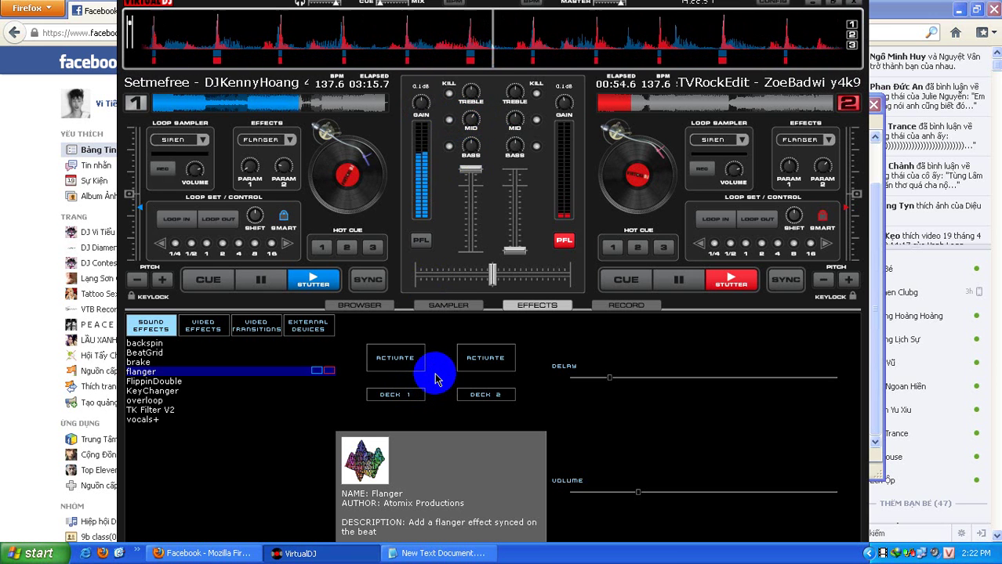
{"action": "left_click", "coordinate": [393, 358]}
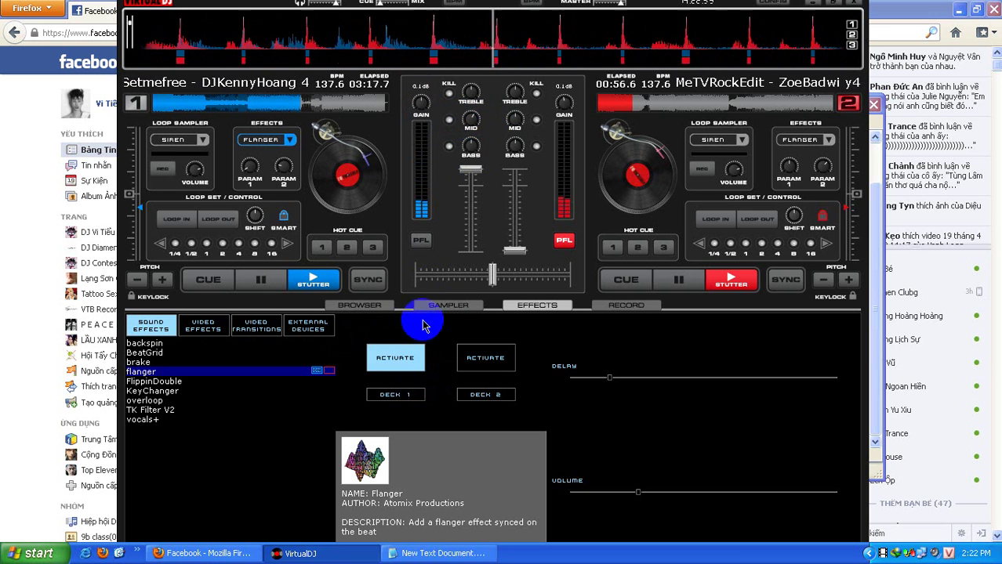
{"action": "left_click", "coordinate": [644, 492]}
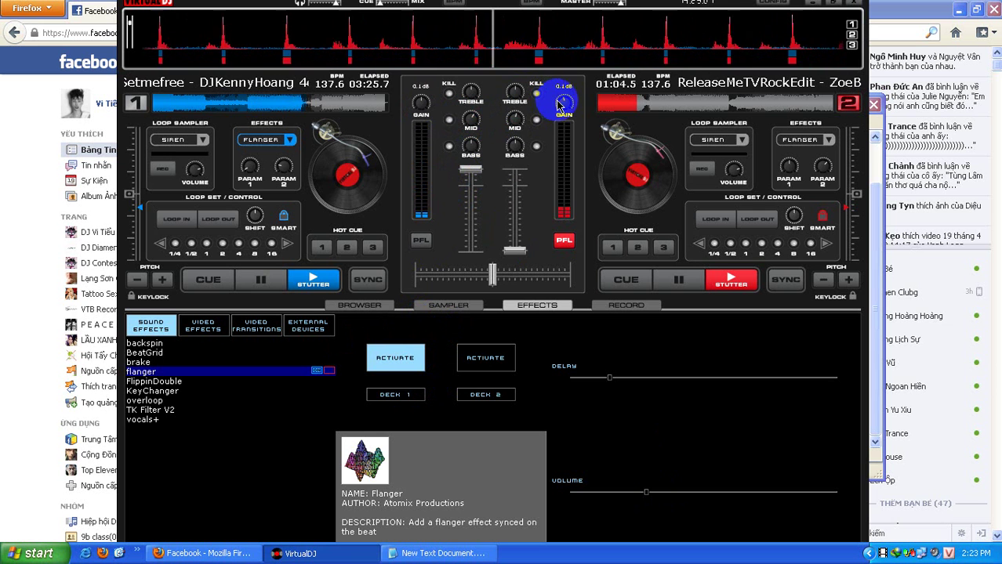
Step: Raise deck 2's gain to 1.9 dB, then bring its volume fader fully up and deck 1's fully down
{"action": "scroll", "coordinate": [569, 110], "scroll_direction": "up", "scroll_amount": 2}
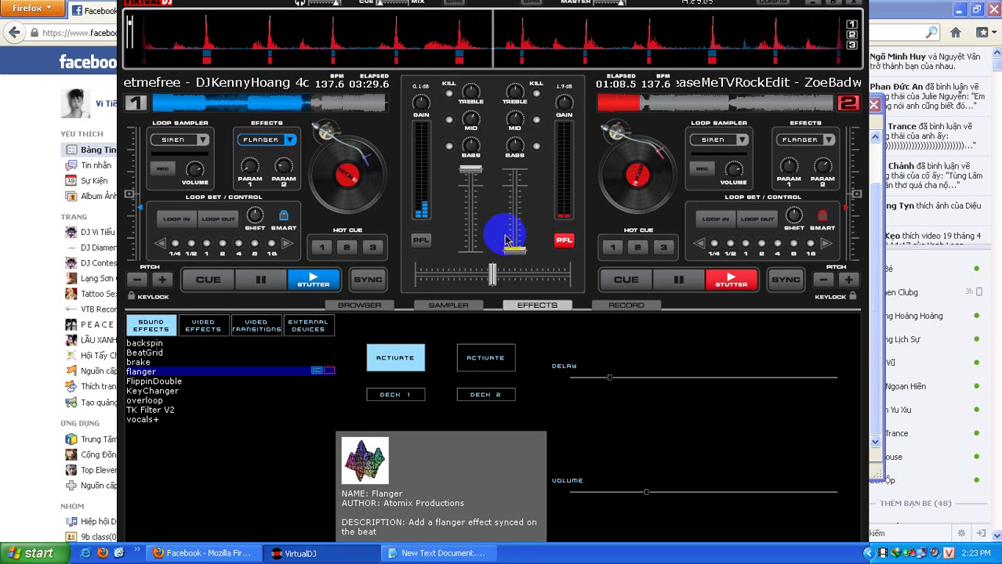
{"action": "left_click_drag", "start_coordinate": [517, 249], "coordinate": [464, 400]}
{"action": "left_click", "coordinate": [483, 169]}
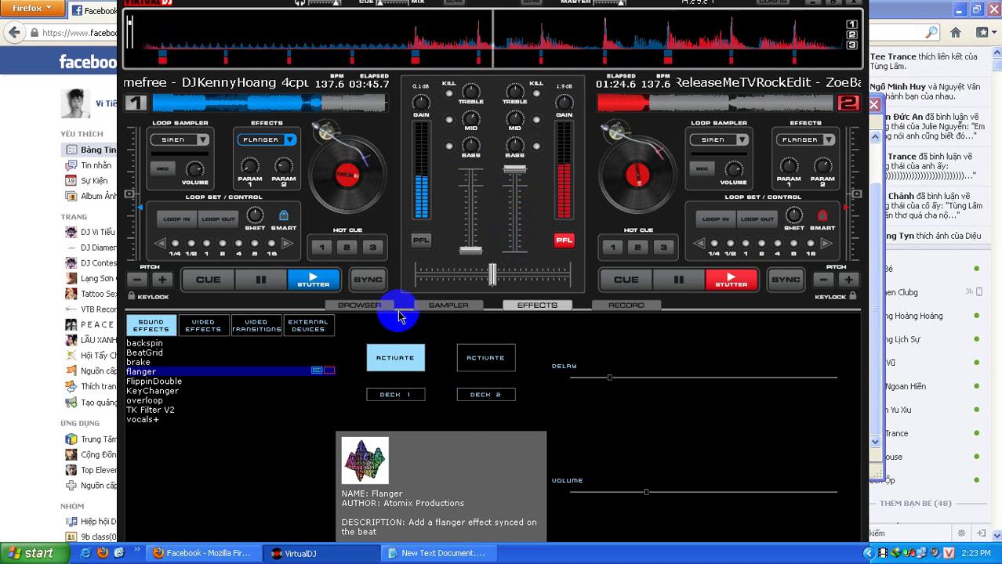
{"action": "left_click", "coordinate": [420, 243]}
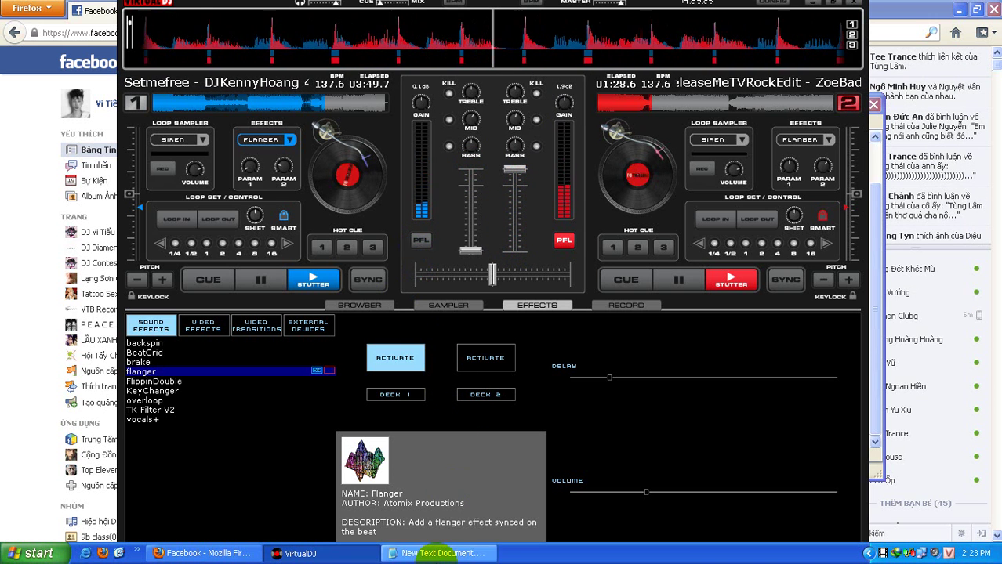
Step: Switch to the Notepad document and add the line "Đây là cách mix xuống những đoạn phiêu đối với Vinahouse nói chung." below heading 2
{"action": "left_click", "coordinate": [436, 553]}
{"action": "left_click", "coordinate": [574, 427]}
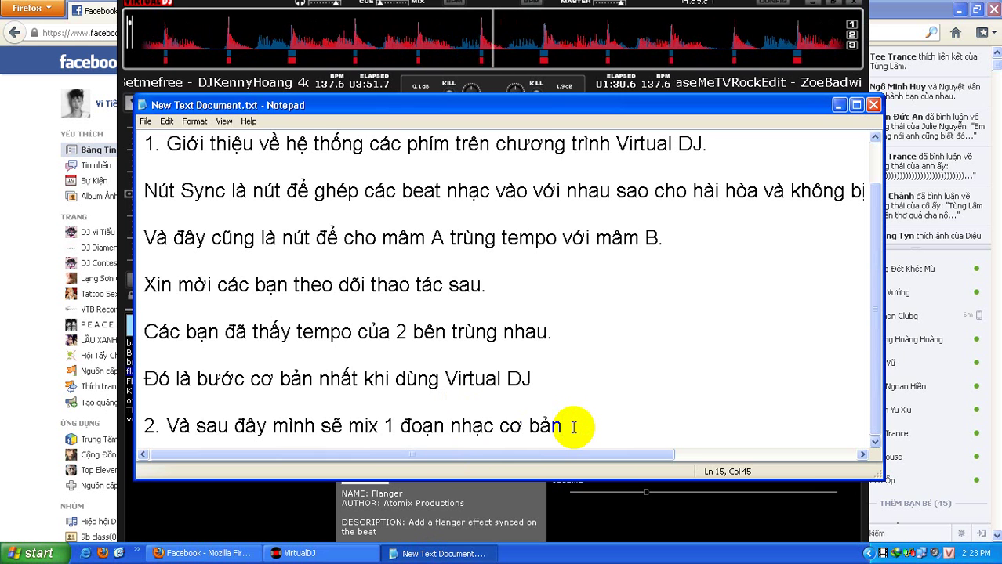
{"action": "key", "text": "Return"}
{"action": "key", "text": "Return"}
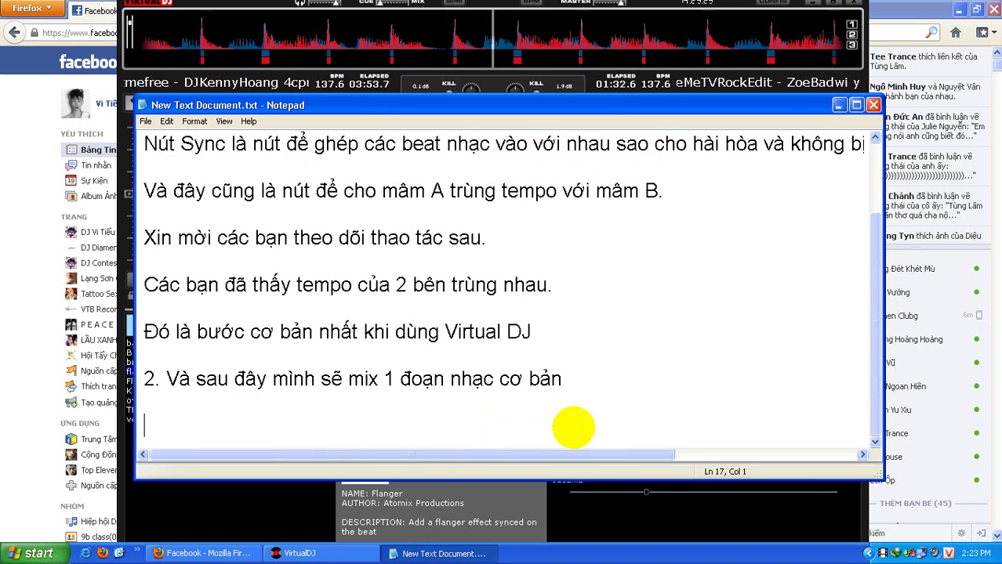
{"action": "type", "text": "Đây là"}
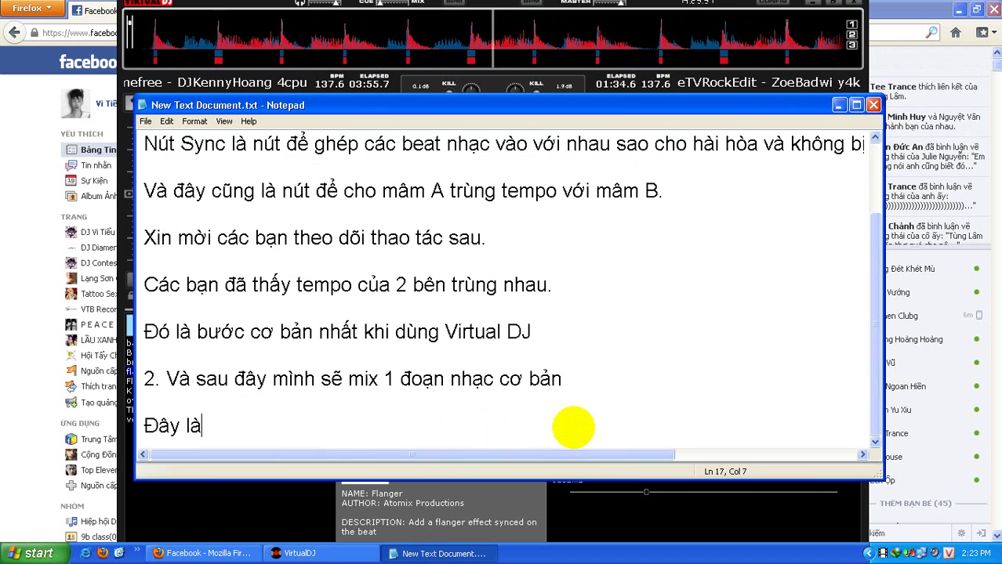
{"action": "type", "text": " cach mi"}
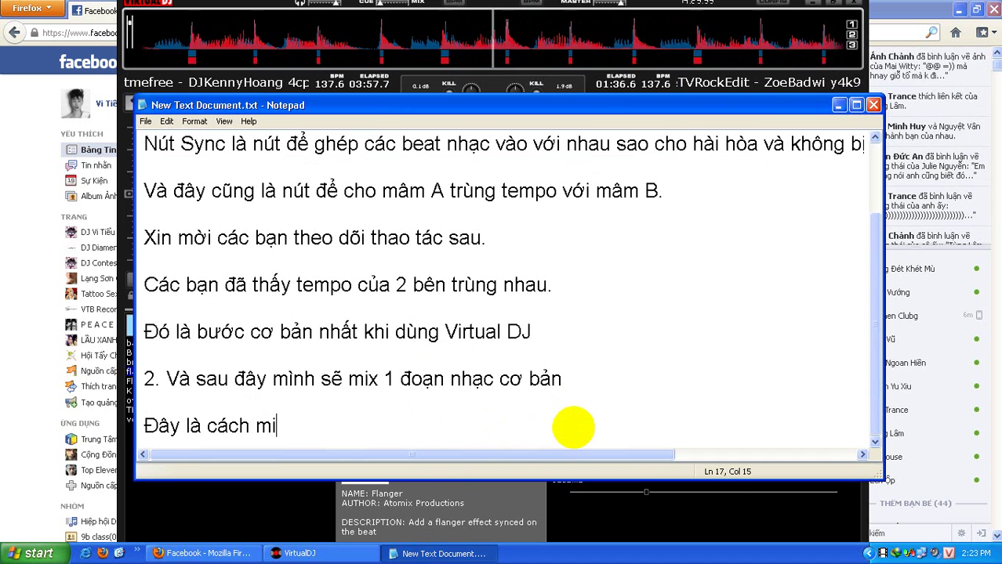
{"action": "type", "text": "x xuống "}
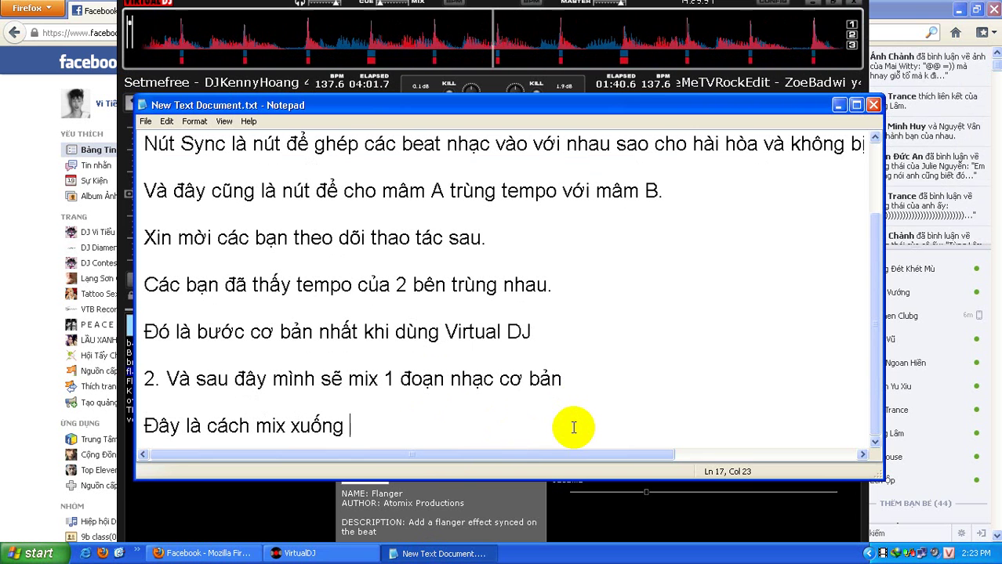
{"action": "type", "text": "những đoan"}
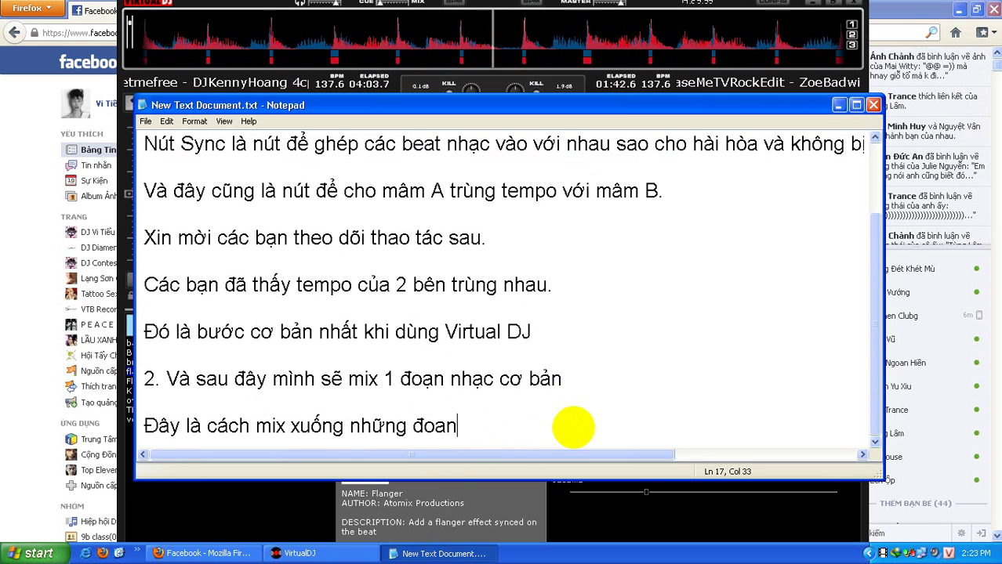
{"action": "type", "text": "j phiêu "}
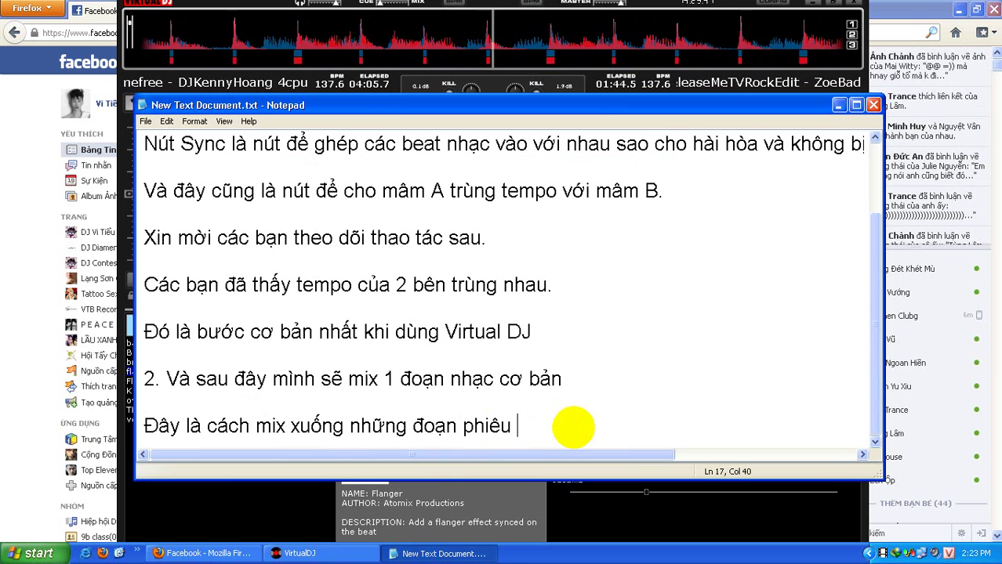
{"action": "type", "text": "đ"}
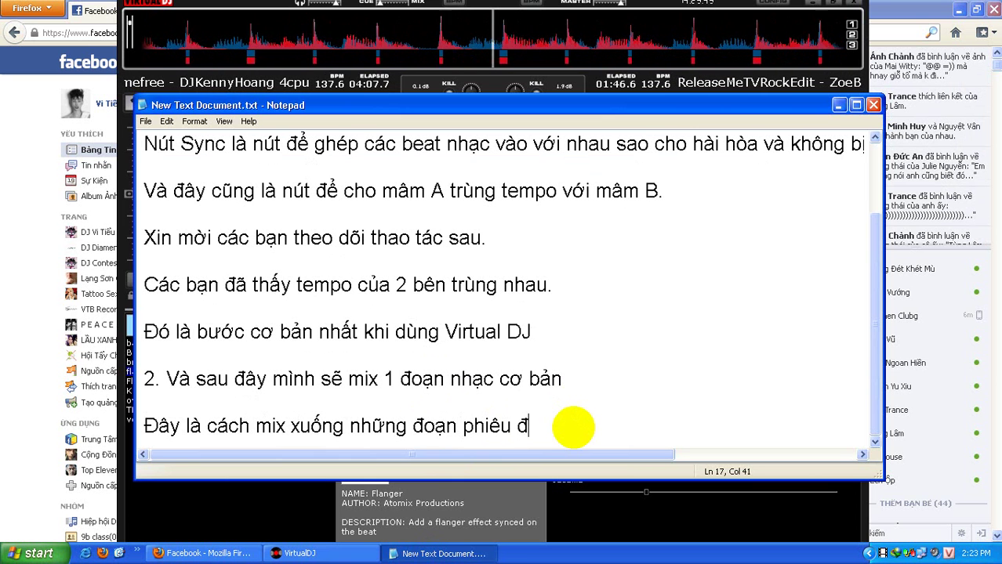
{"action": "type", "text": "ối vơi"}
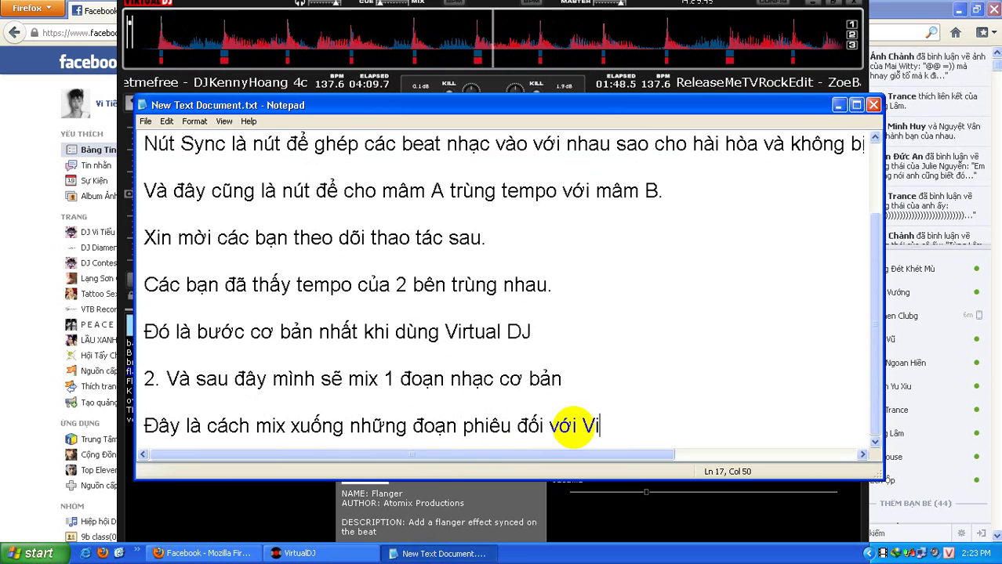
{"action": "type", "text": "f Vinahousse"}
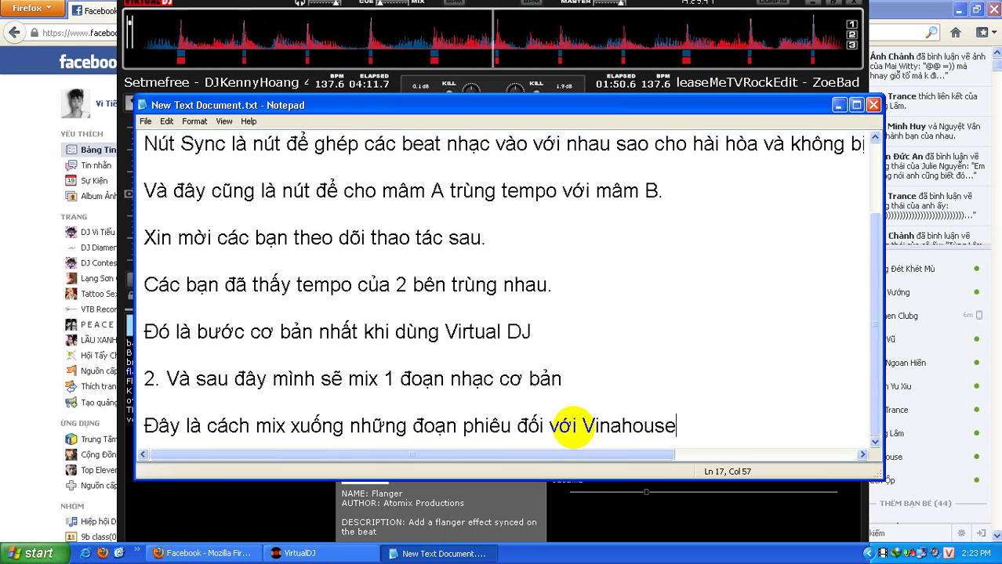
{"action": "type", "text": " no"}
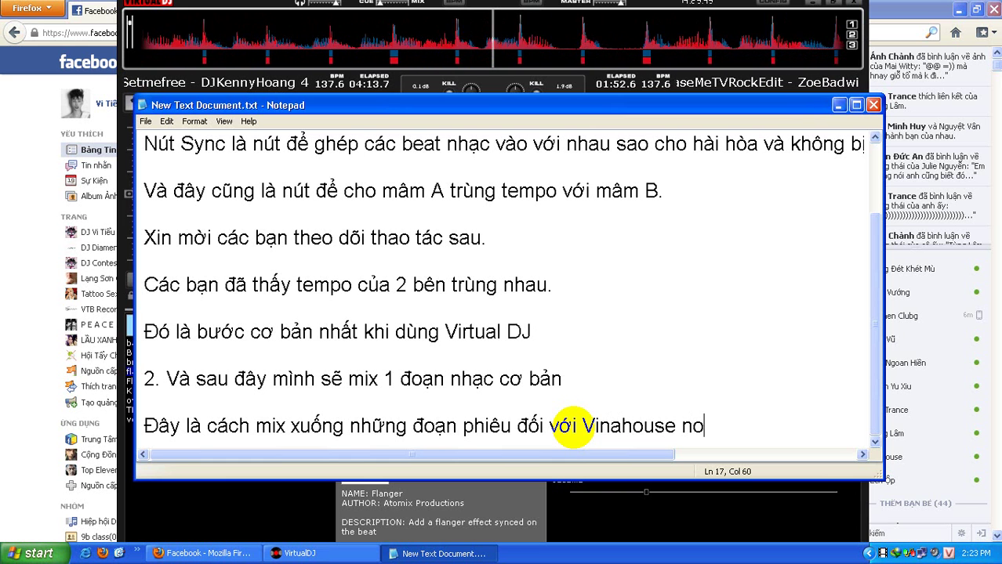
{"action": "key", "text": "BackSpace"}
{"action": "type", "text": "ói chung"}
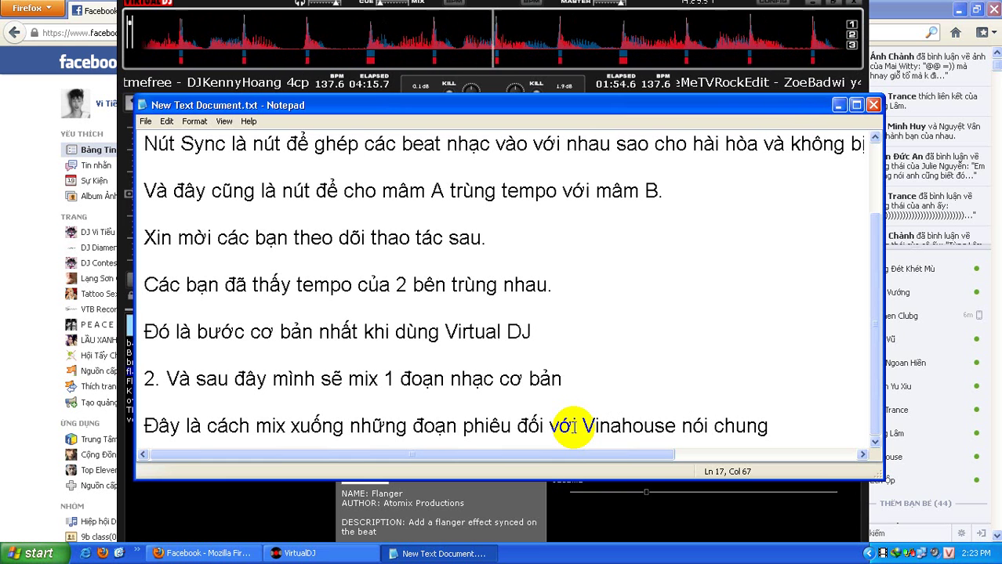
{"action": "type", "text": "."}
Step: Start a new paragraph after a blank line with "Còn về cơ bản khi bạn mới học VDJ"
{"action": "key", "text": "Return"}
{"action": "key", "text": "Return"}
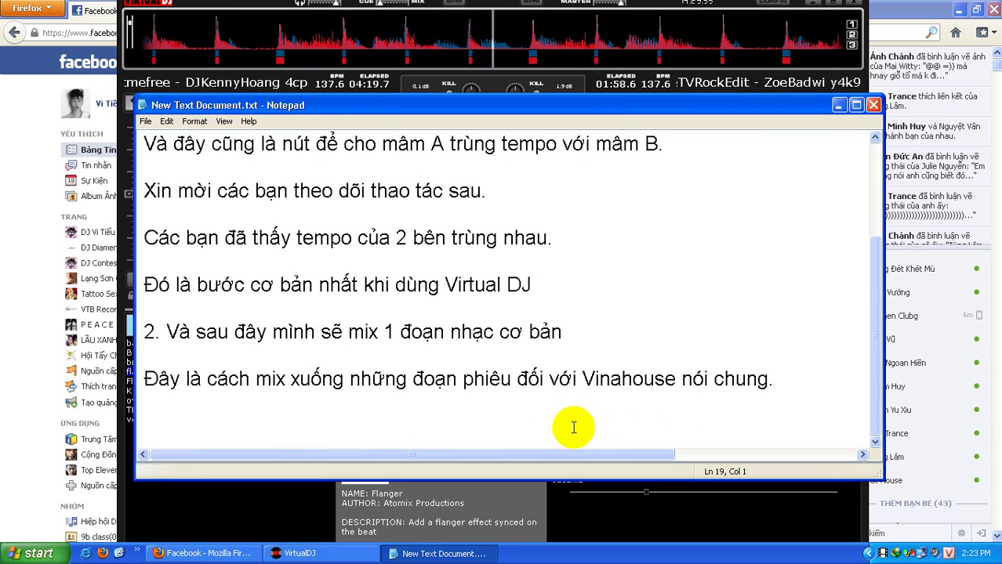
{"action": "type", "text": "Còn về co"}
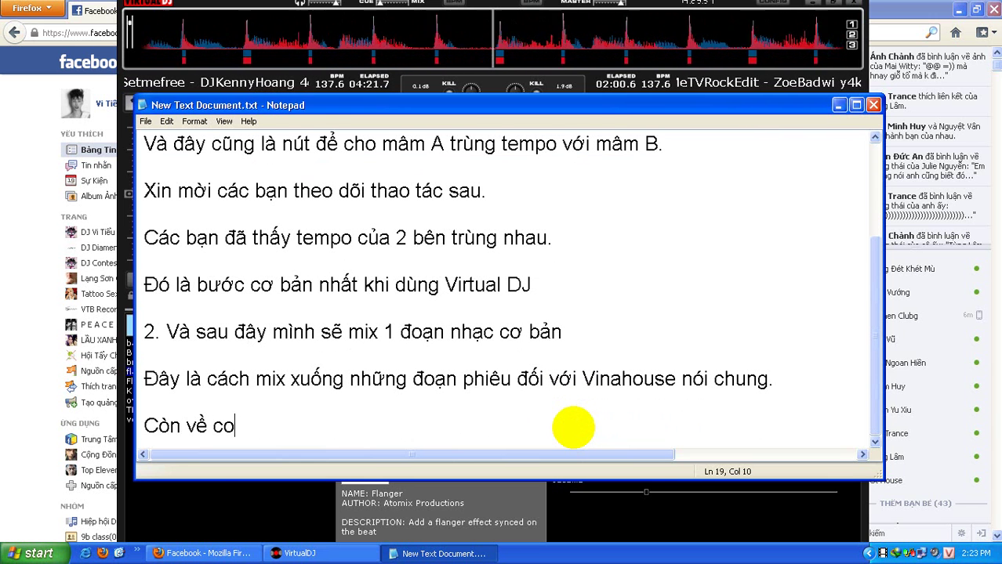
{"action": "key", "text": "BackSpace"}
{"action": "type", "text": "ơ bản"}
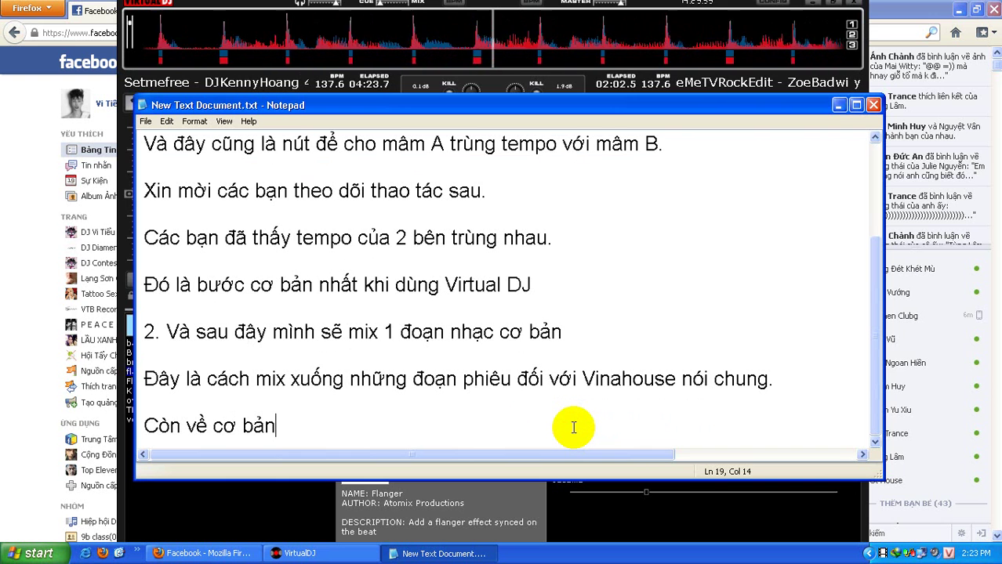
{"action": "type", "text": " minh"}
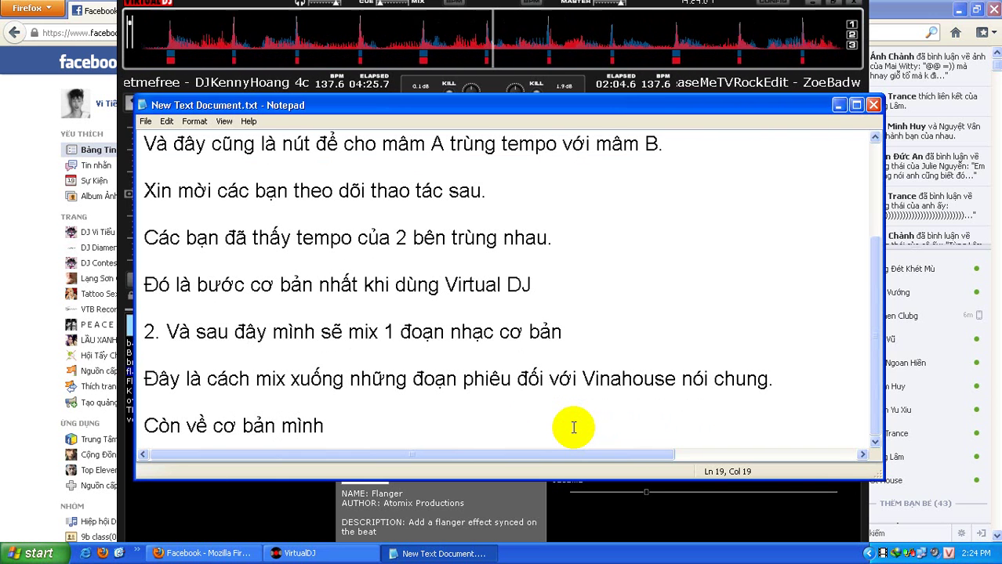
{"action": "key", "text": "BackSpace"}
{"action": "key", "text": "BackSpace"}
{"action": "key", "text": "BackSpace"}
{"action": "key", "text": "BackSpace"}
{"action": "type", "text": "khi"}
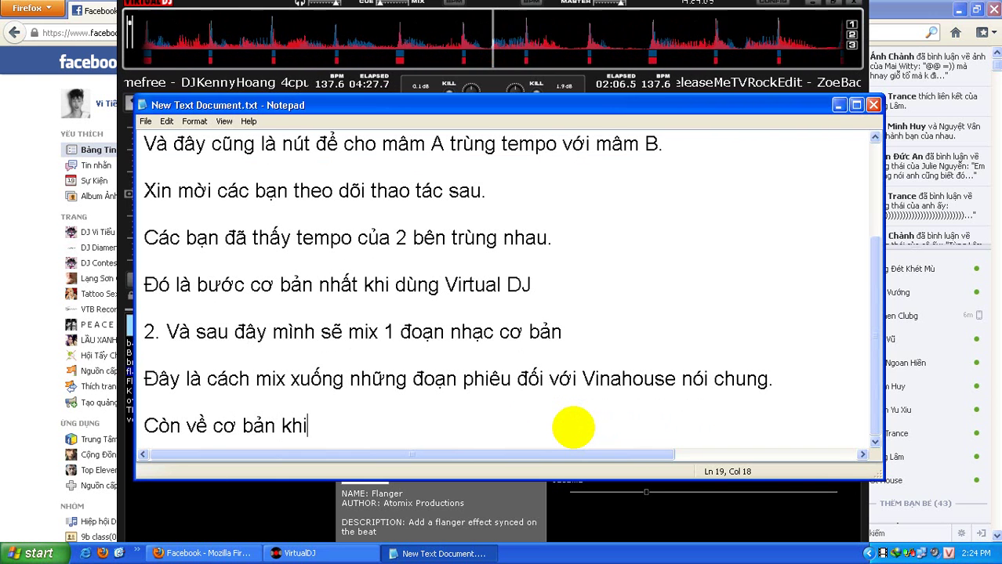
{"action": "type", "text": " banj mowis h"}
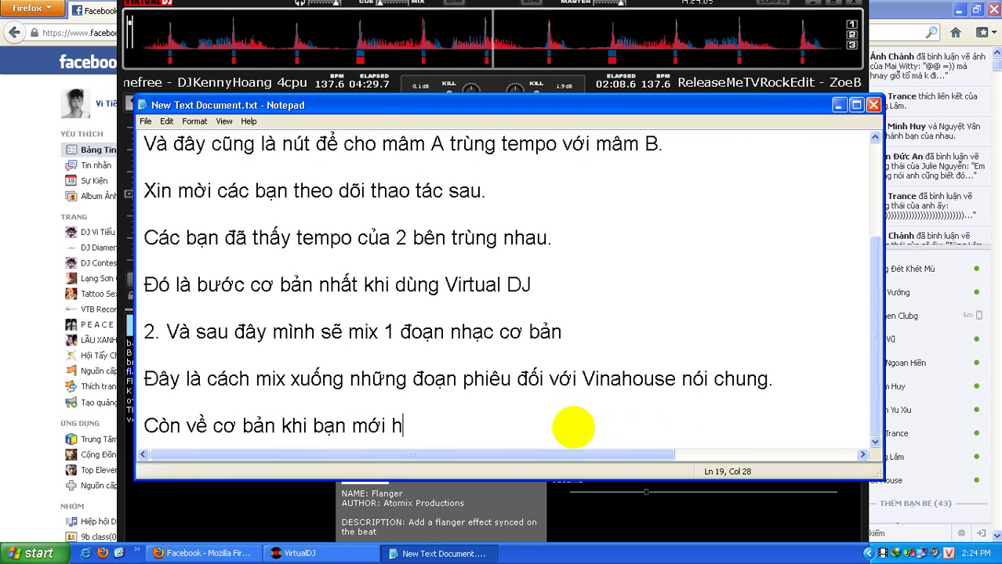
{"action": "type", "text": "oc"}
{"action": "key", "text": "BackSpace"}
{"action": "key", "text": "BackSpace"}
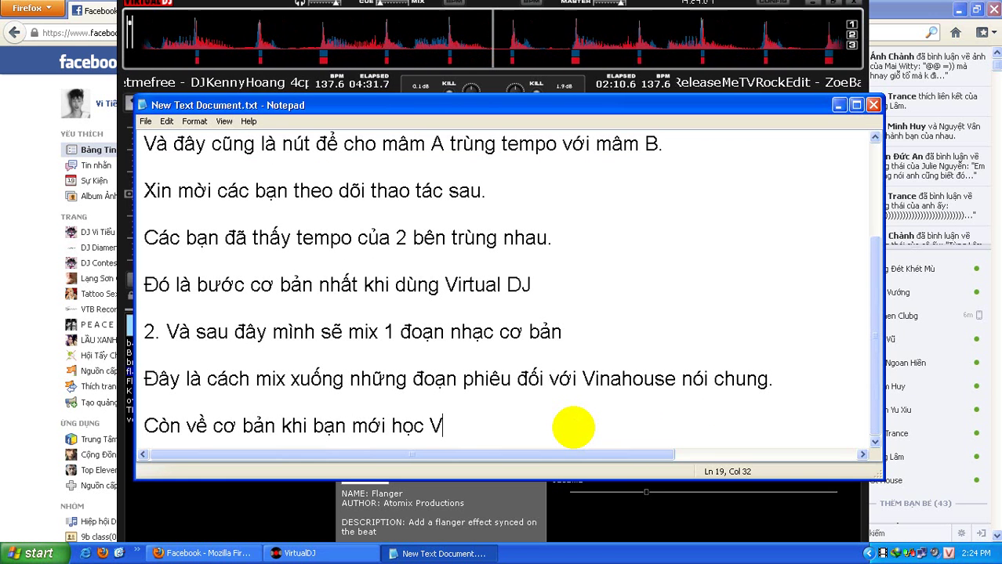
{"action": "type", "text": "DJ"}
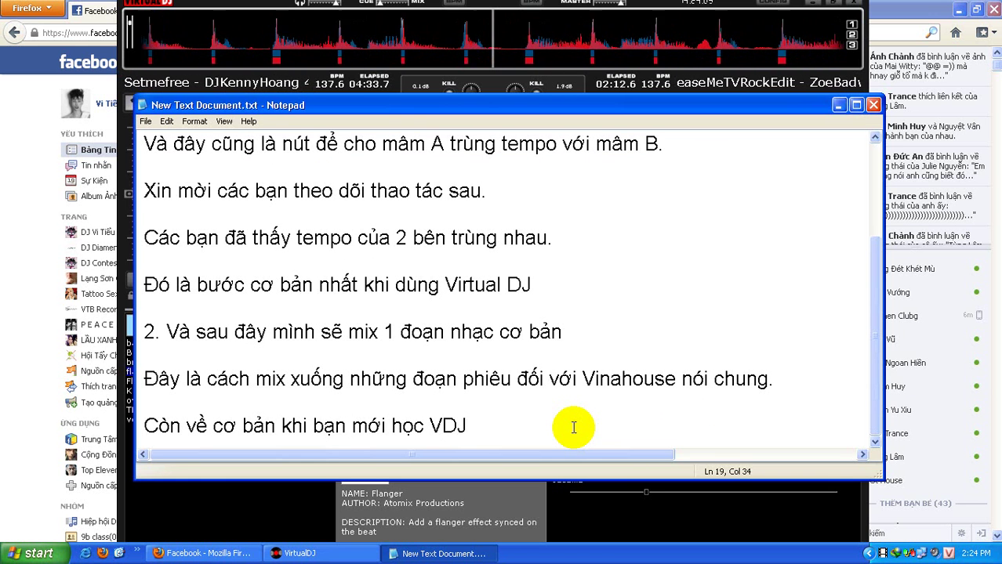
Step: Continue the sentence with "bạn nên qua cuối track và đó cũng là sự thể hiện tôn trọng"
{"action": "type", "text": " bạn nên qua n"}
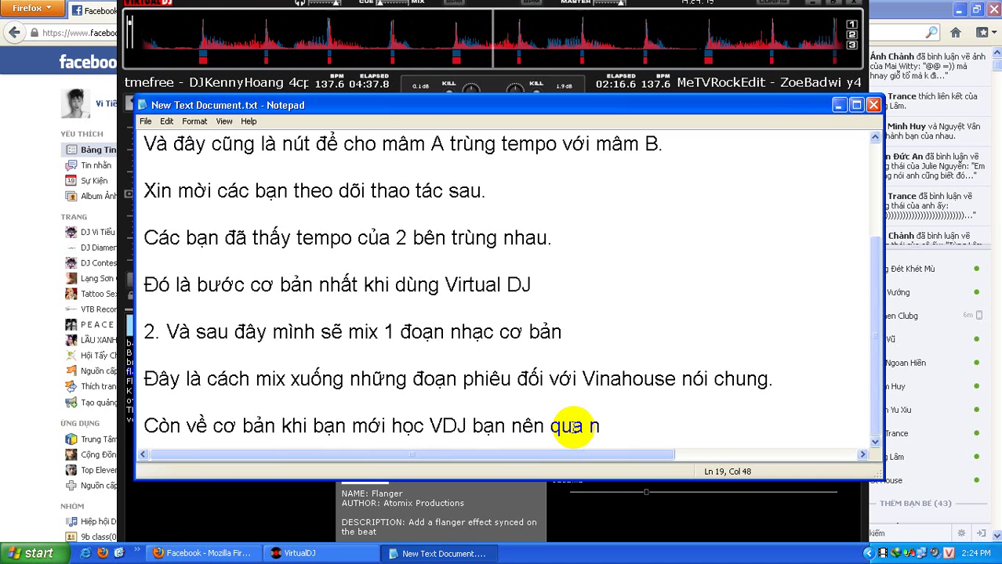
{"action": "key", "text": "BackSpace"}
{"action": "type", "text": "cuố"}
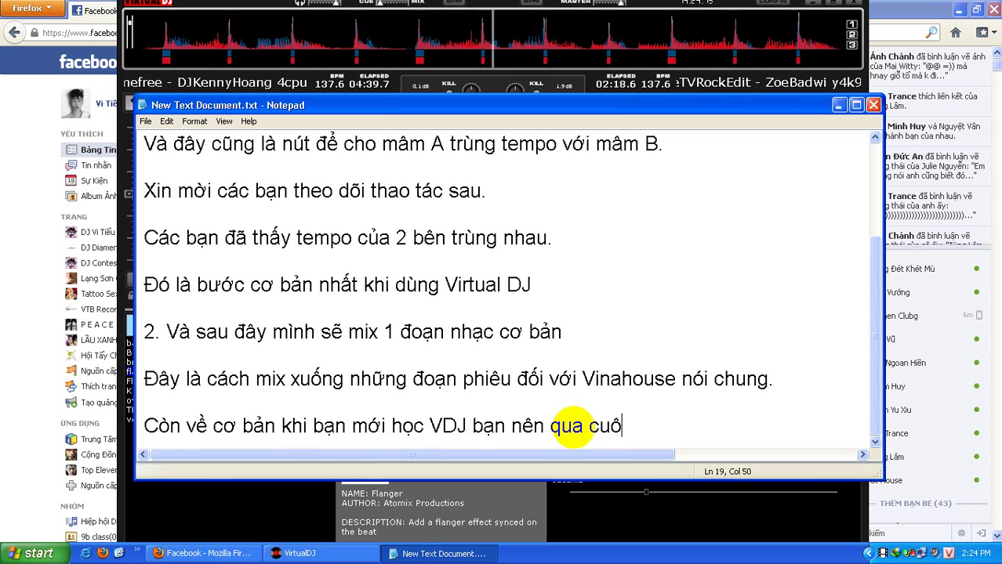
{"action": "type", "text": "i track"}
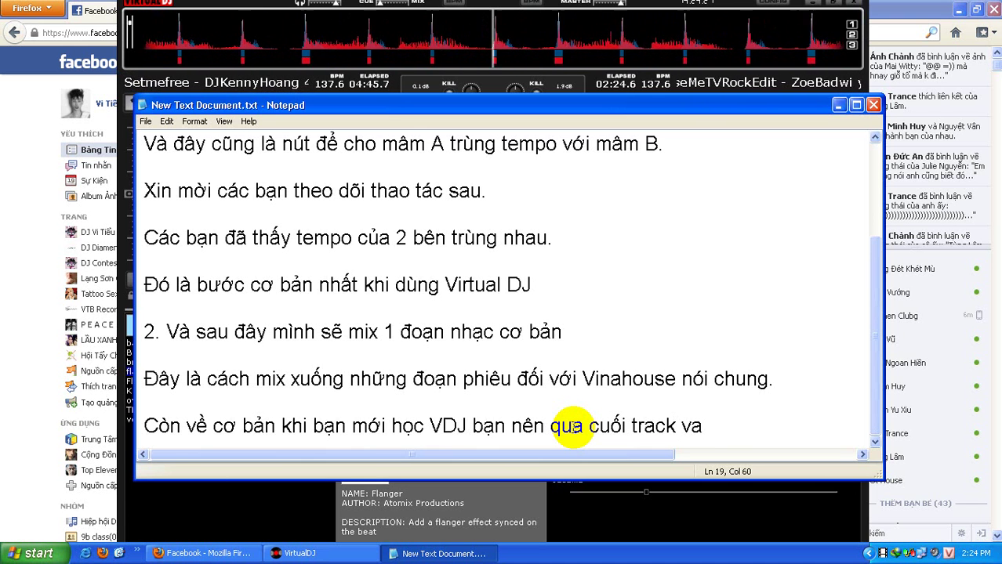
{"action": "type", "text": " và đó cung"}
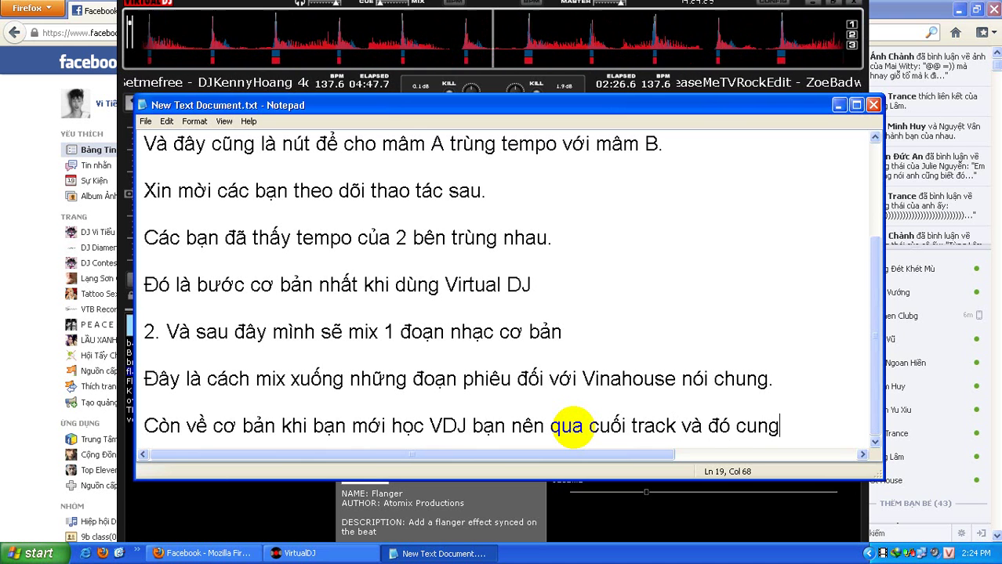
{"action": "type", "text": "x laj thể hiên"}
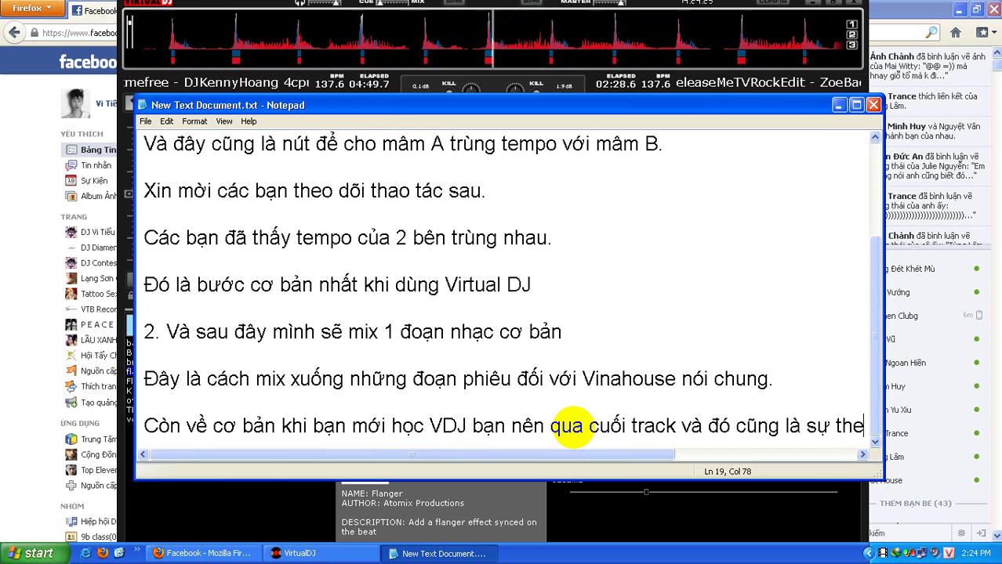
{"action": "type", "text": " tôn"}
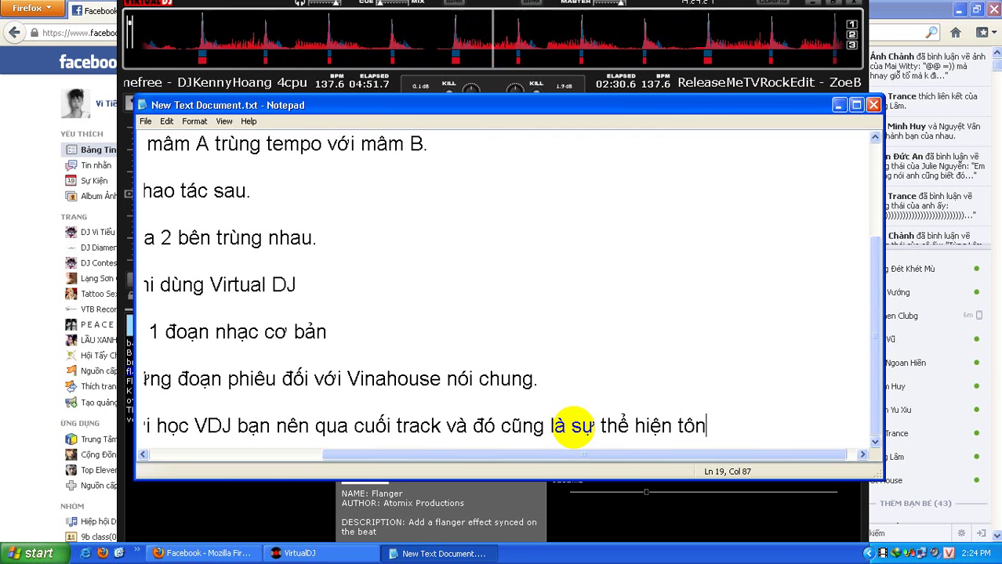
{"action": "type", "text": " trongj"}
Step: Complete the sentence on the following line with "đối với 1 Producer khi đã làm ra 1 bản nhạc cho bạn chơi. ^^"
{"action": "key", "text": "Return"}
{"action": "type", "text": "d"}
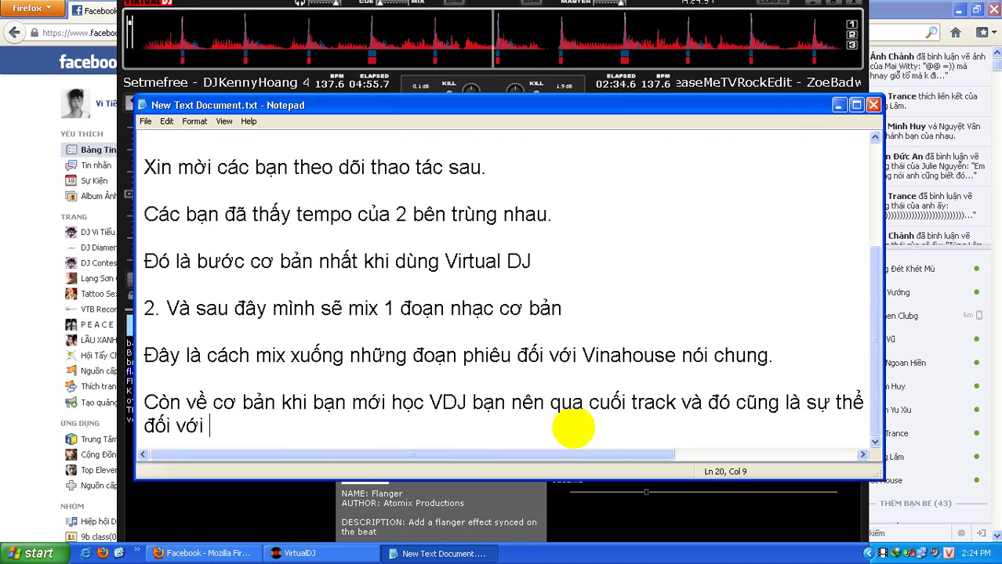
{"action": "type", "text": "ối với 1 Producer khi d"}
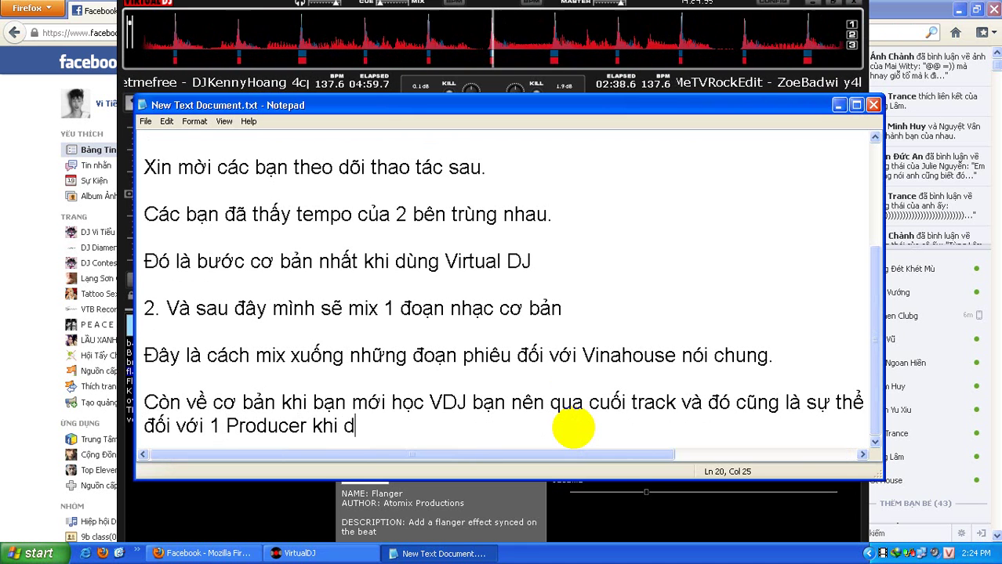
{"action": "type", "text": "x lam"}
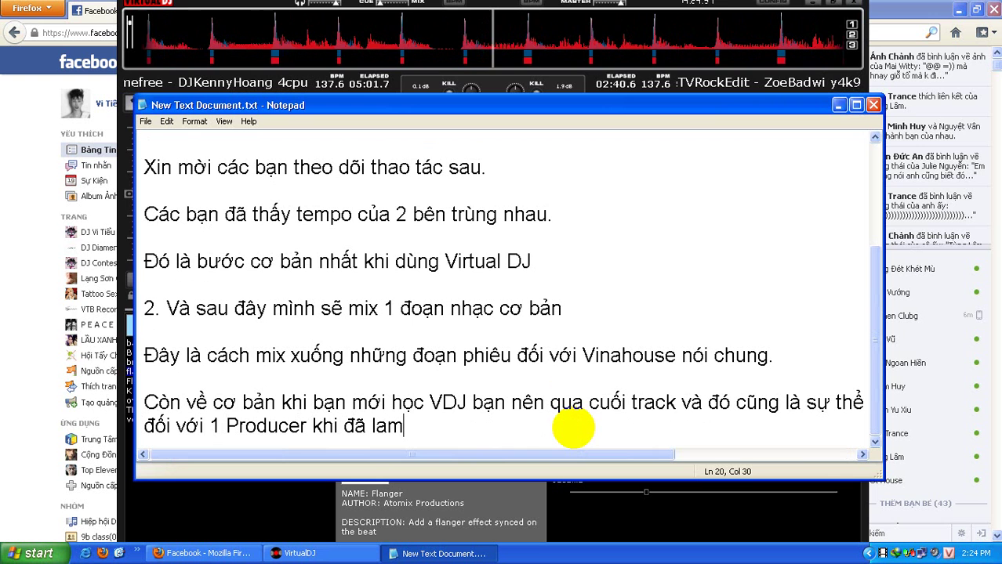
{"action": "type", "text": " bản n"}
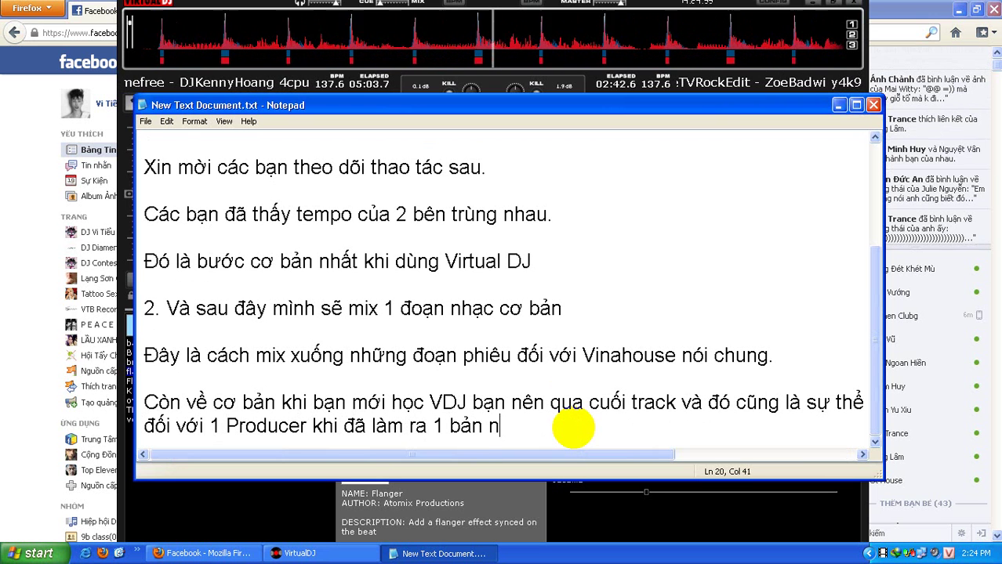
{"action": "type", "text": "hạc cho bạn cho"}
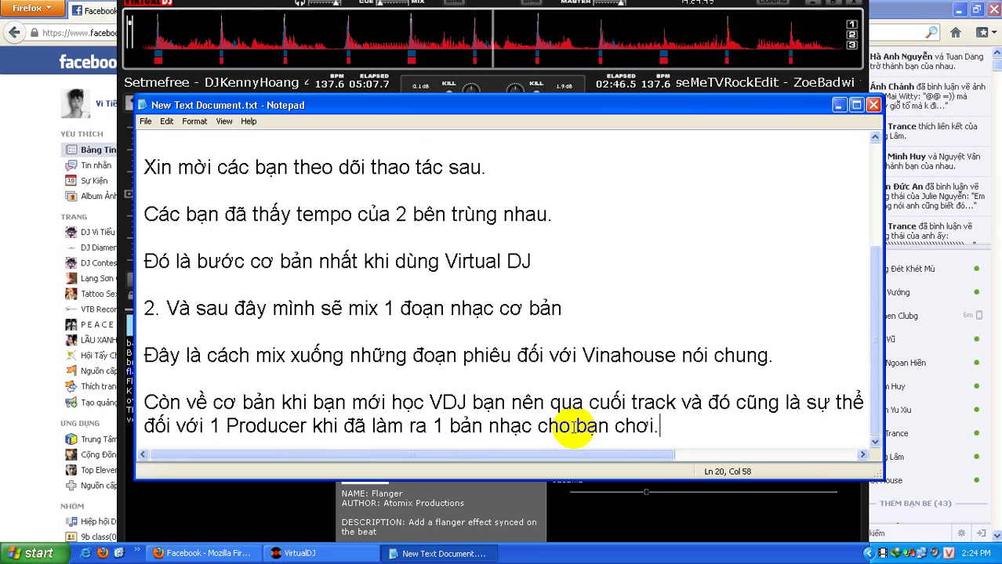
{"action": "type", "text": "i. "}
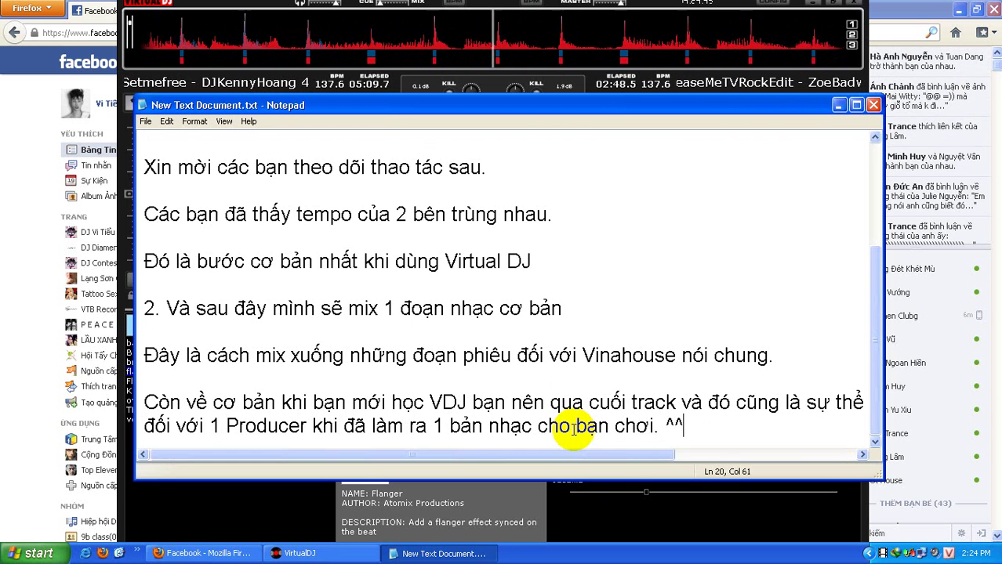
{"action": "type", "text": "^^"}
Step: Add a new paragraph after a blank line reading "bây giờ mình sẽ qua nhạc một cách đơn giản nhất cho các bạn xem."
{"action": "key", "text": "Return"}
{"action": "key", "text": "Return"}
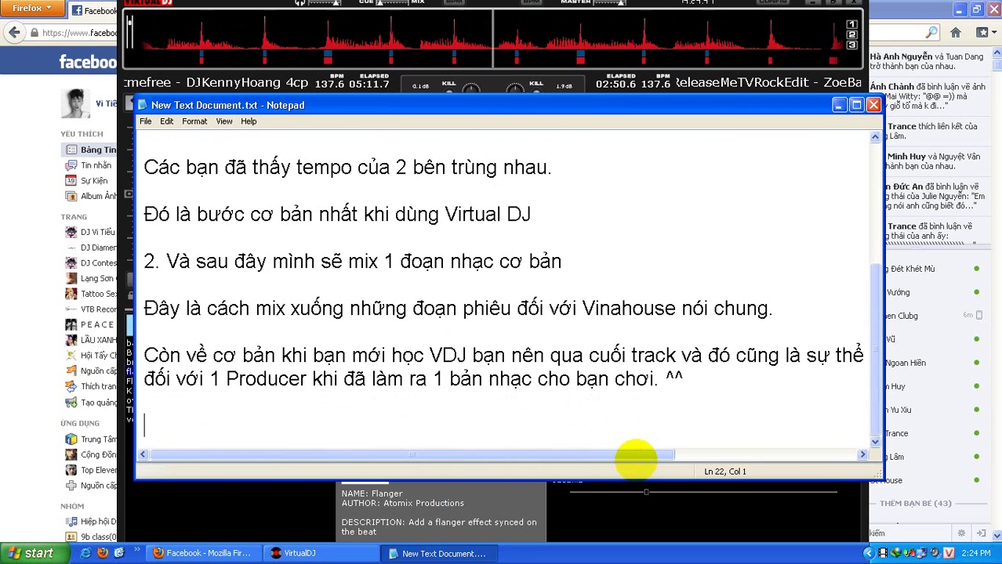
{"action": "type", "text": "bây giờ mình se"}
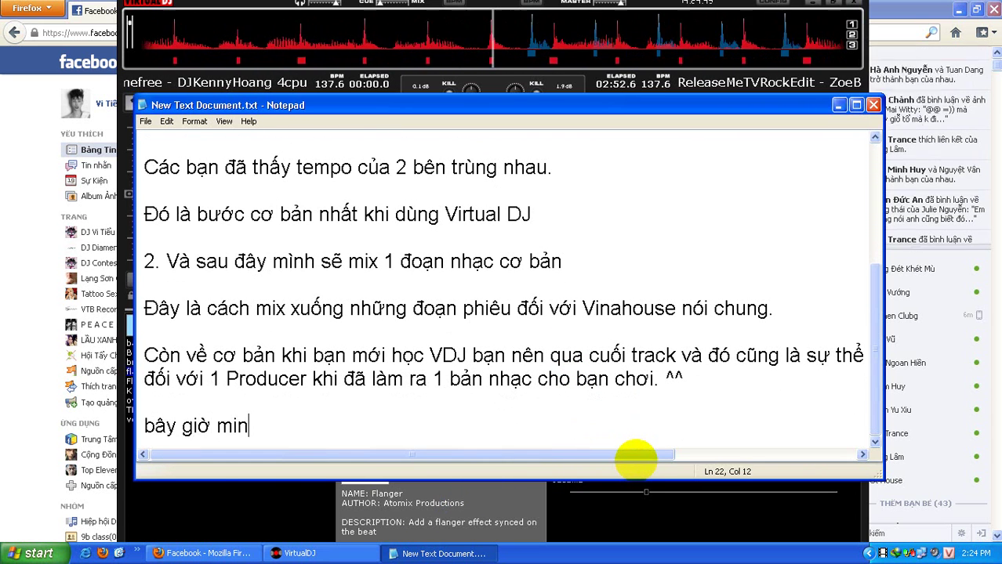
{"action": "type", "text": "x "}
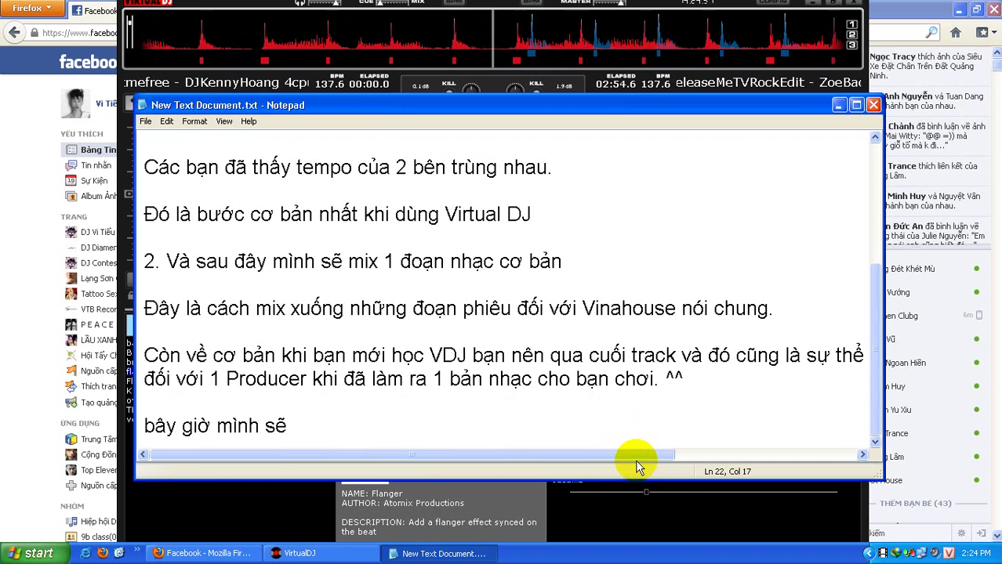
{"action": "type", "text": "qua"}
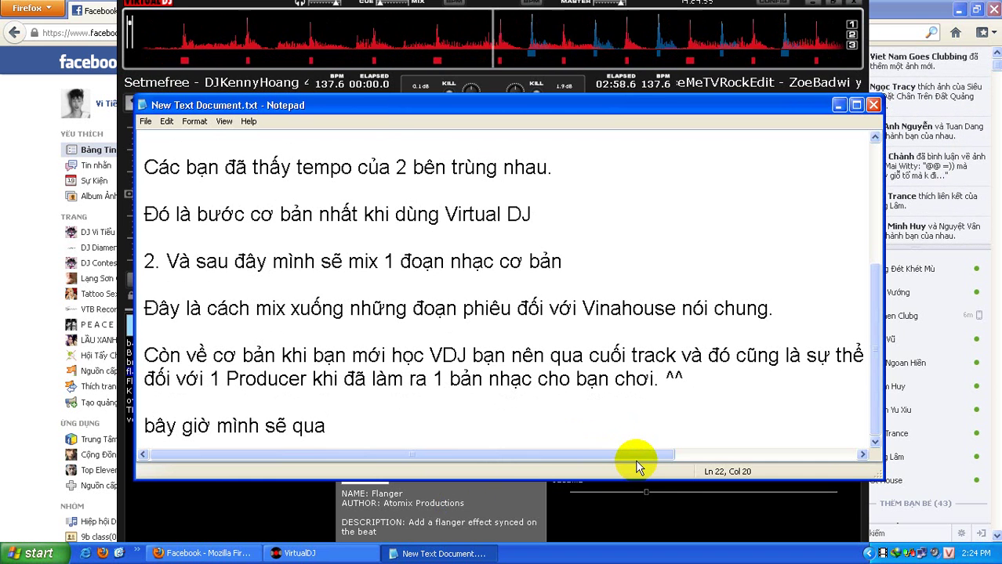
{"action": "type", "text": " nhac"}
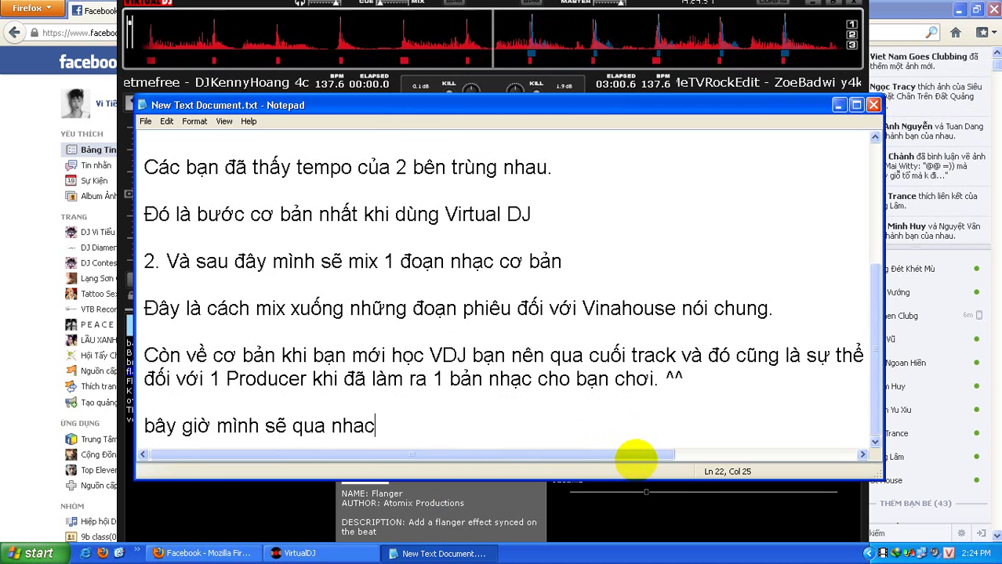
{"action": "type", "text": " mot "}
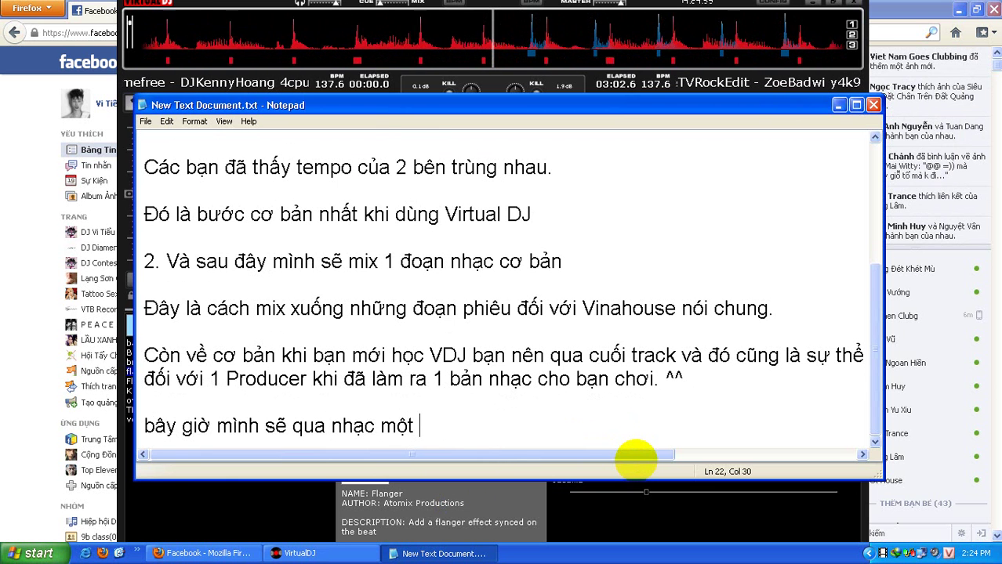
{"action": "type", "text": "cách đơn giản "}
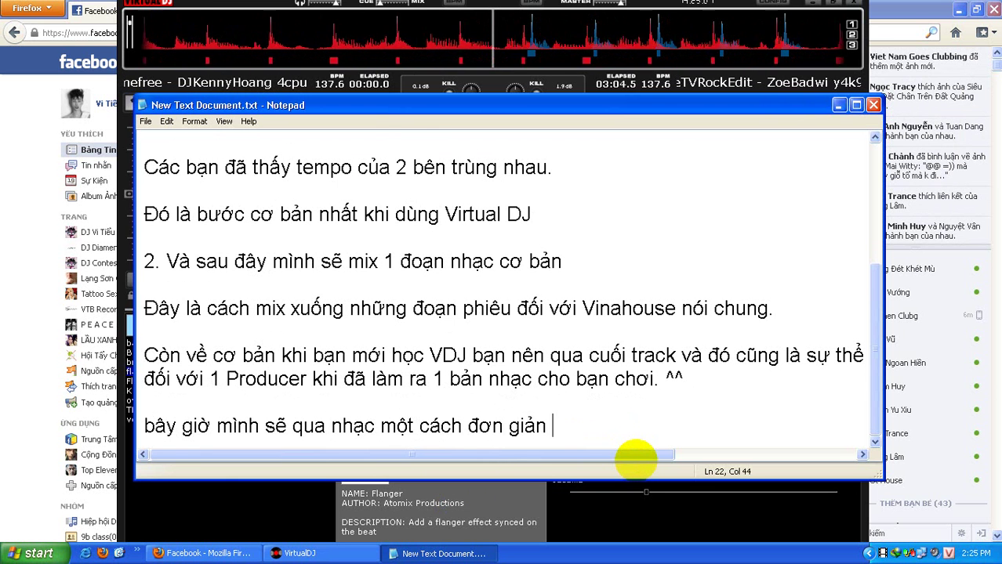
{"action": "type", "text": "nhất cho cac"}
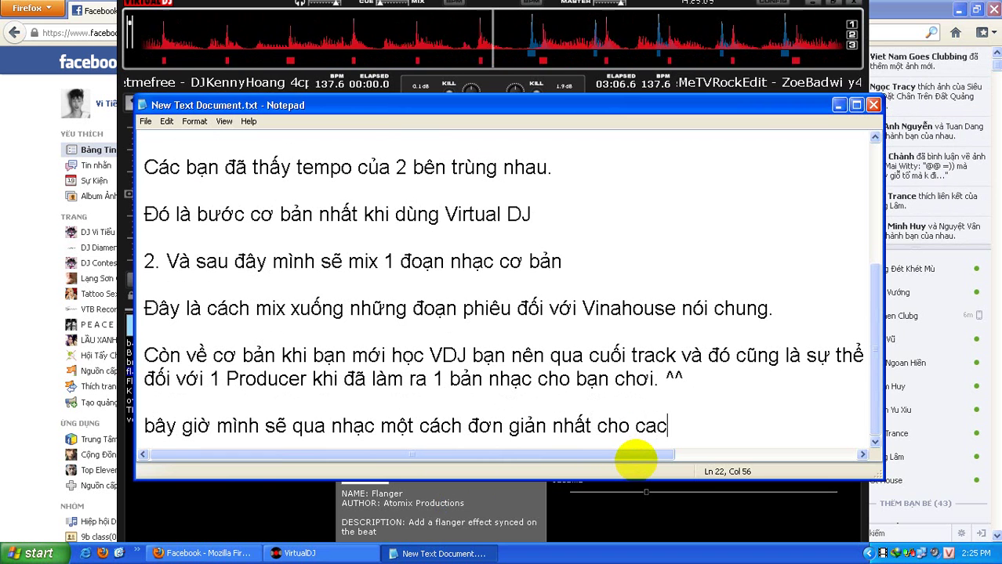
{"action": "key", "text": "BackSpace"}
{"action": "key", "text": "BackSpace"}
{"action": "type", "text": "ác bạn"}
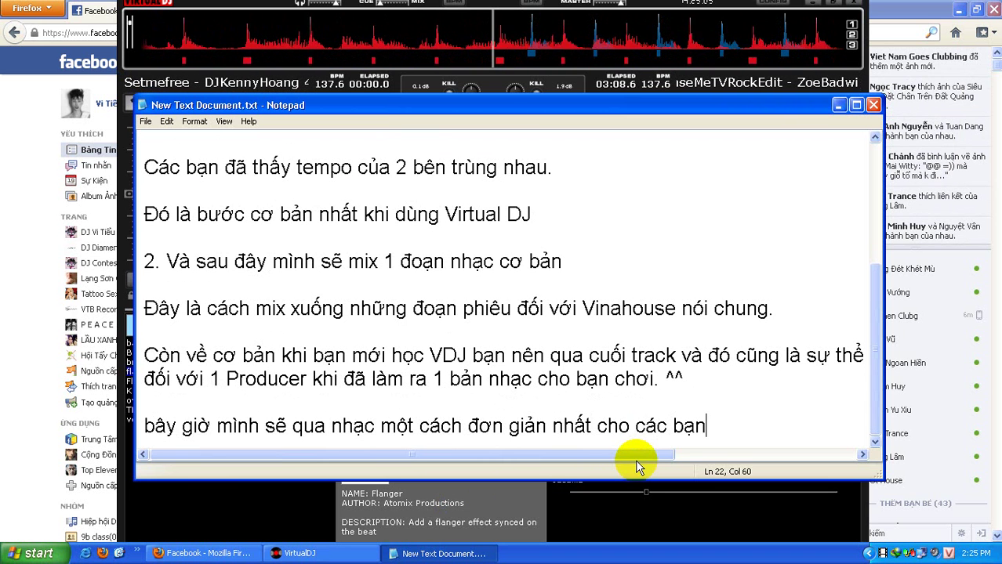
{"action": "type", "text": " xem."}
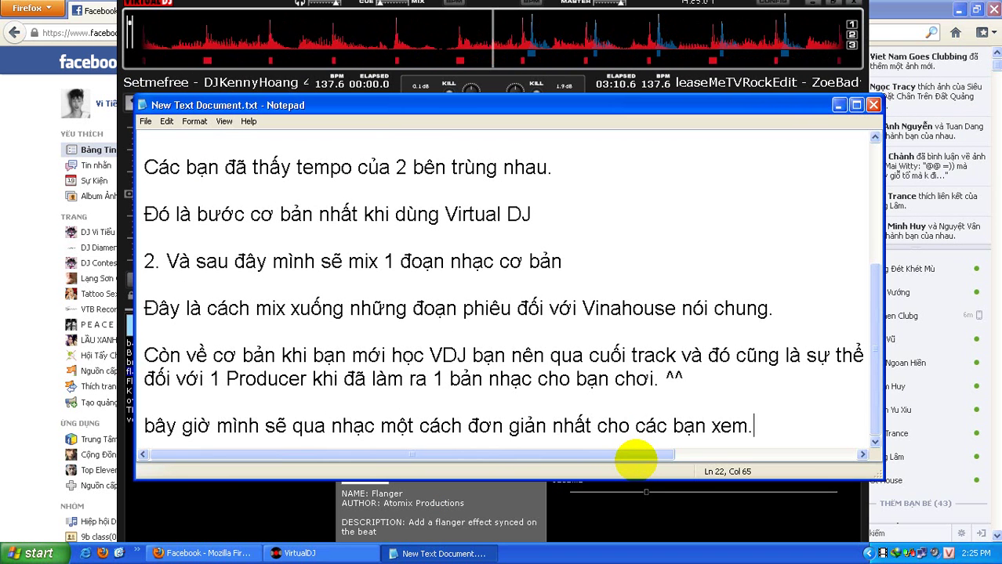
Step: Switch to VirtualDJ, turn off the Flanger effect on deck 1 and stop playback on deck 2
{"action": "left_click", "coordinate": [586, 512]}
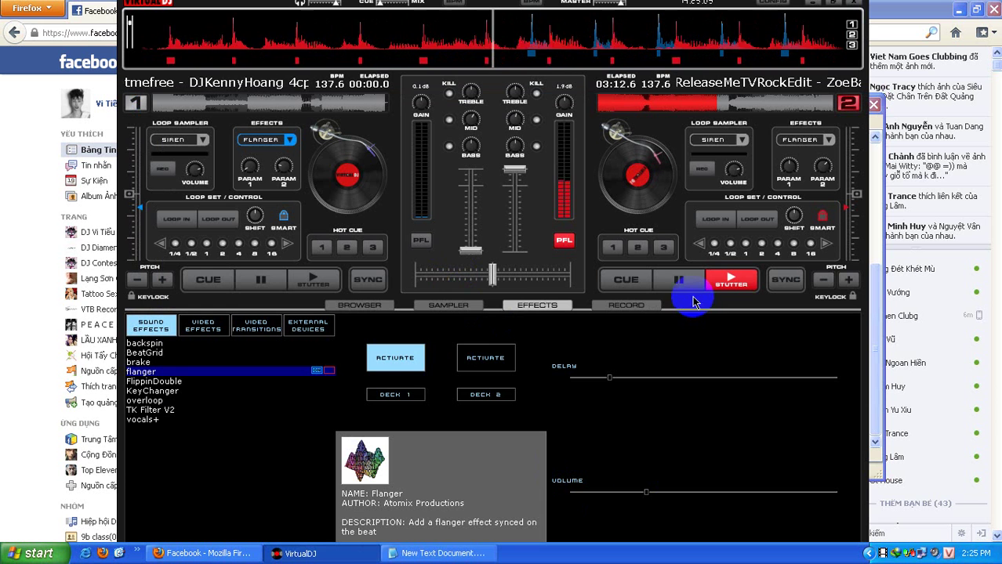
{"action": "left_click", "coordinate": [396, 345]}
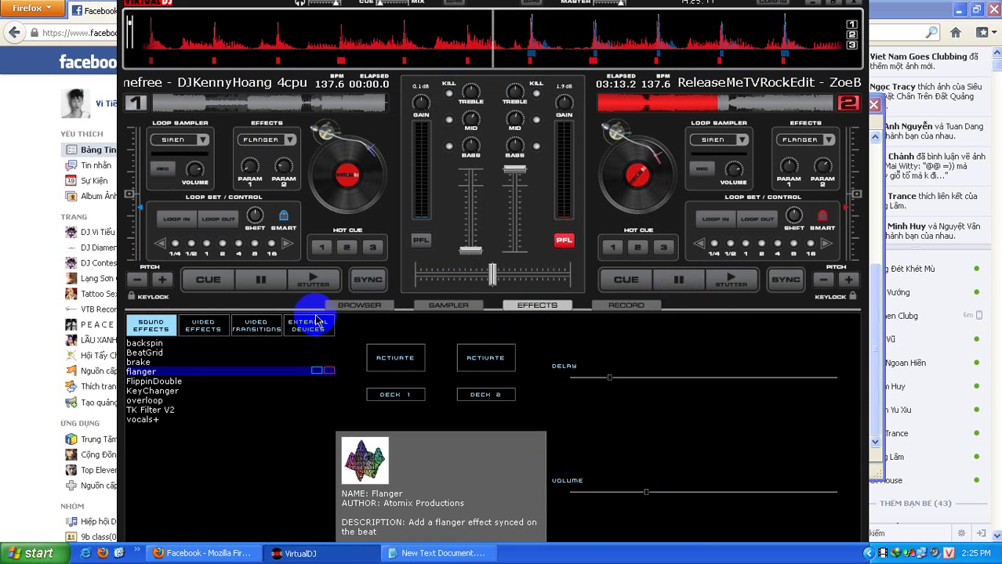
Step: Find the SuperBomRemix track by DJJun waaa in the file browser and load it onto deck 1
{"action": "left_click", "coordinate": [353, 305]}
{"action": "scroll", "coordinate": [472, 488], "scroll_direction": "down", "scroll_amount": 3}
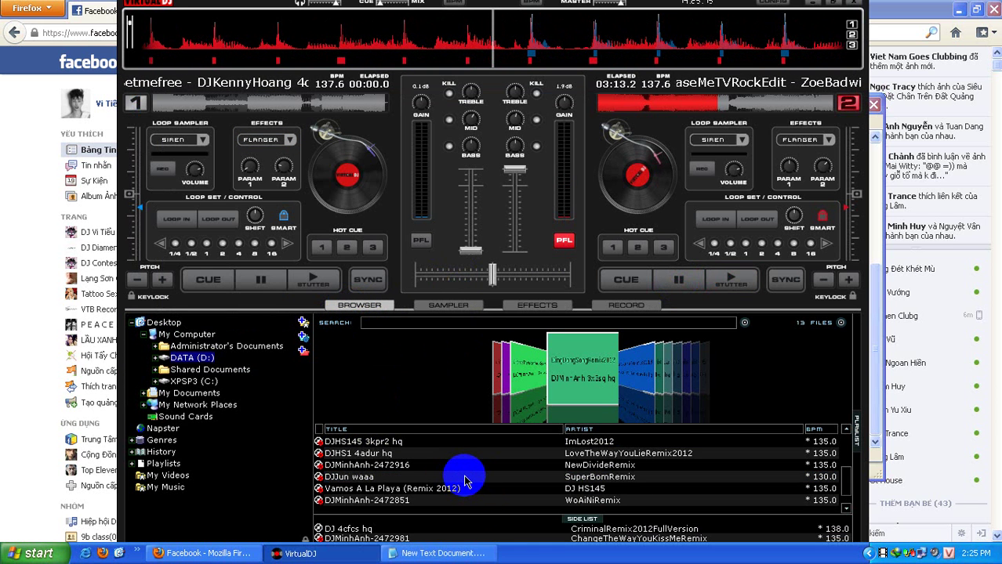
{"action": "scroll", "coordinate": [465, 481], "scroll_direction": "down", "scroll_amount": 1}
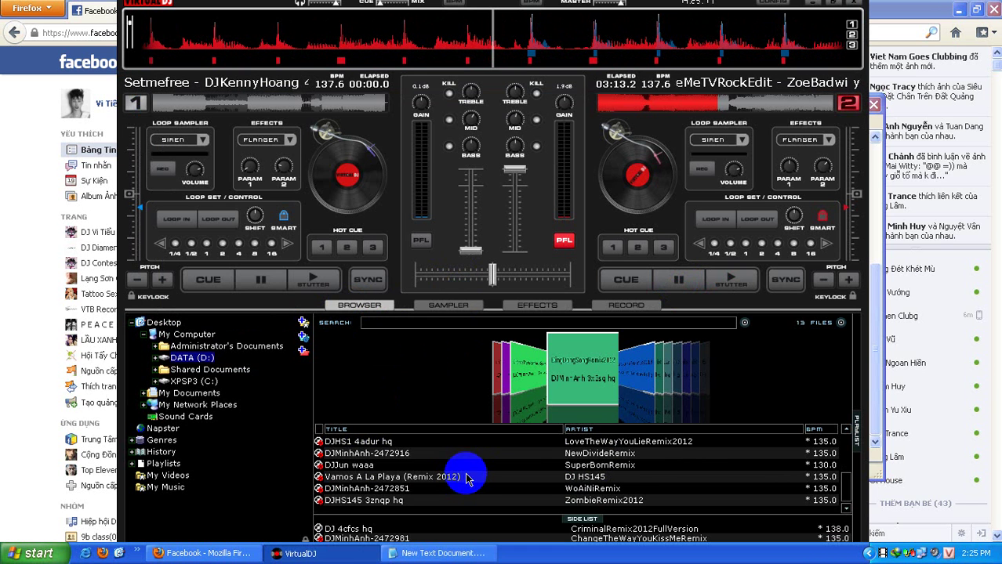
{"action": "left_click", "coordinate": [469, 466]}
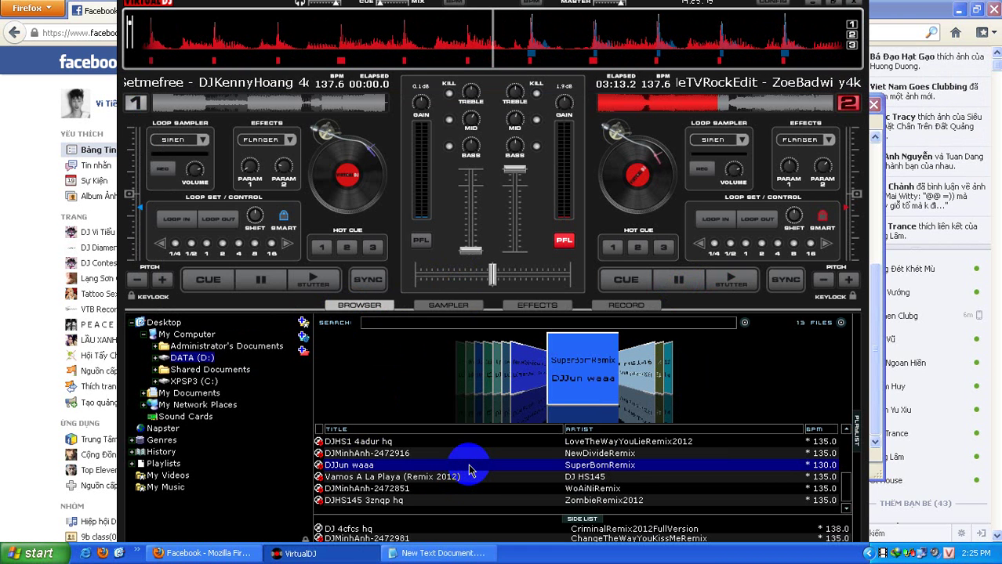
{"action": "left_click_drag", "start_coordinate": [468, 471], "coordinate": [303, 188]}
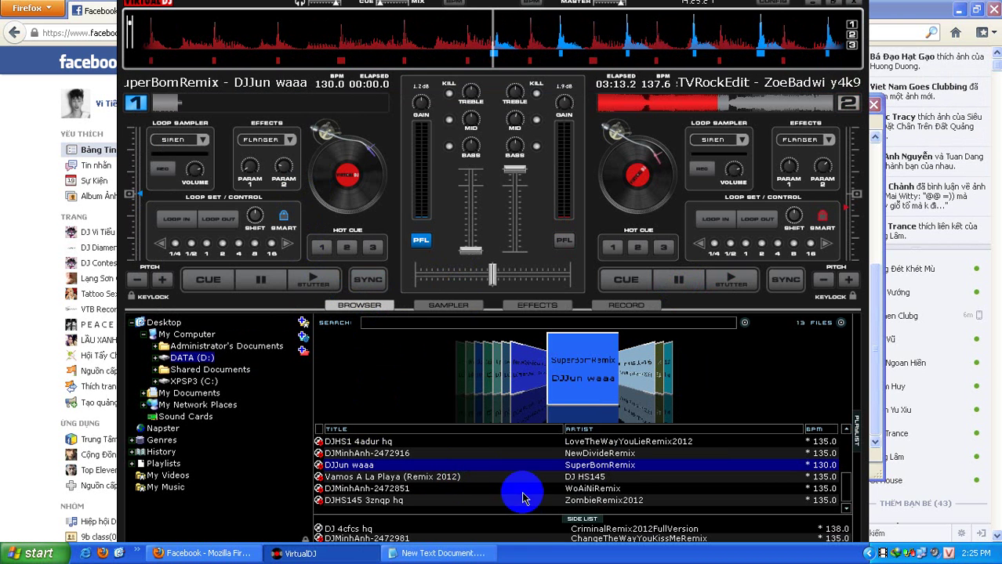
Step: Reload the DATA (D:) drive's track list and load "A Girl Like You" (DJ Sawmachjack Bootleg) onto deck 2
{"action": "scroll", "coordinate": [519, 490], "scroll_direction": "up", "scroll_amount": 3}
{"action": "scroll", "coordinate": [465, 462], "scroll_direction": "up", "scroll_amount": 5}
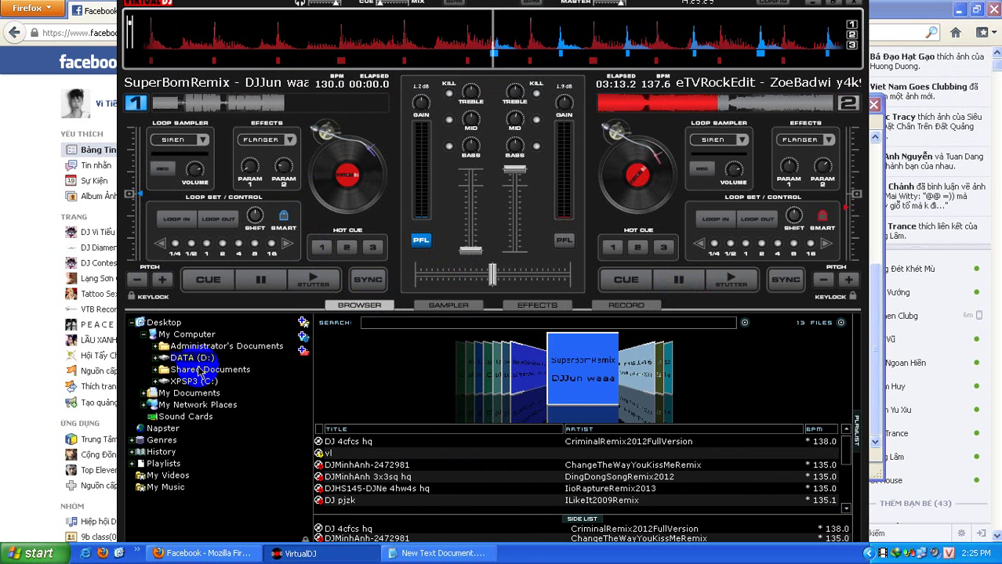
{"action": "double_click", "coordinate": [192, 358]}
{"action": "scroll", "coordinate": [441, 477], "scroll_direction": "down", "scroll_amount": 5}
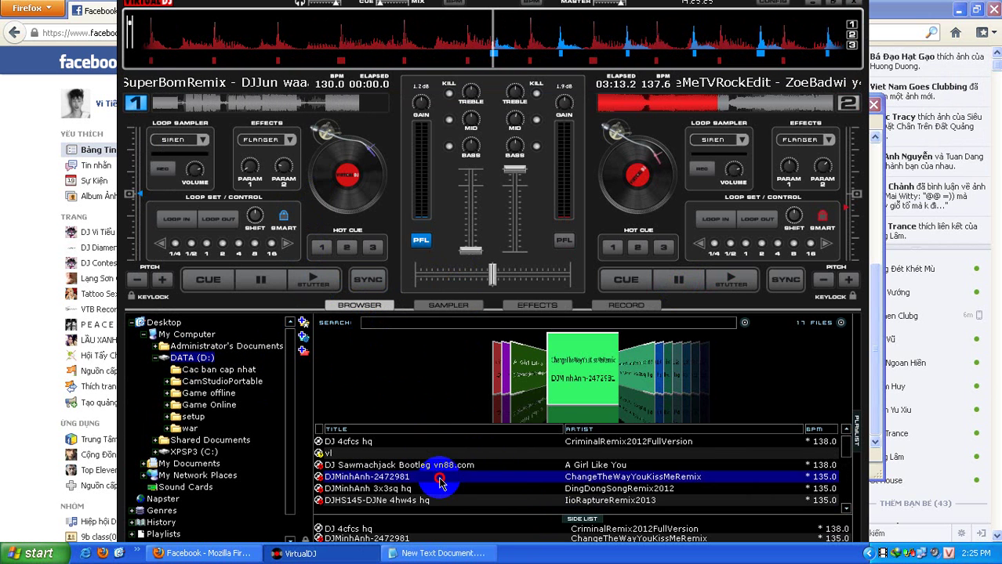
{"action": "scroll", "coordinate": [439, 482], "scroll_direction": "up", "scroll_amount": 5}
{"action": "left_click", "coordinate": [436, 476]}
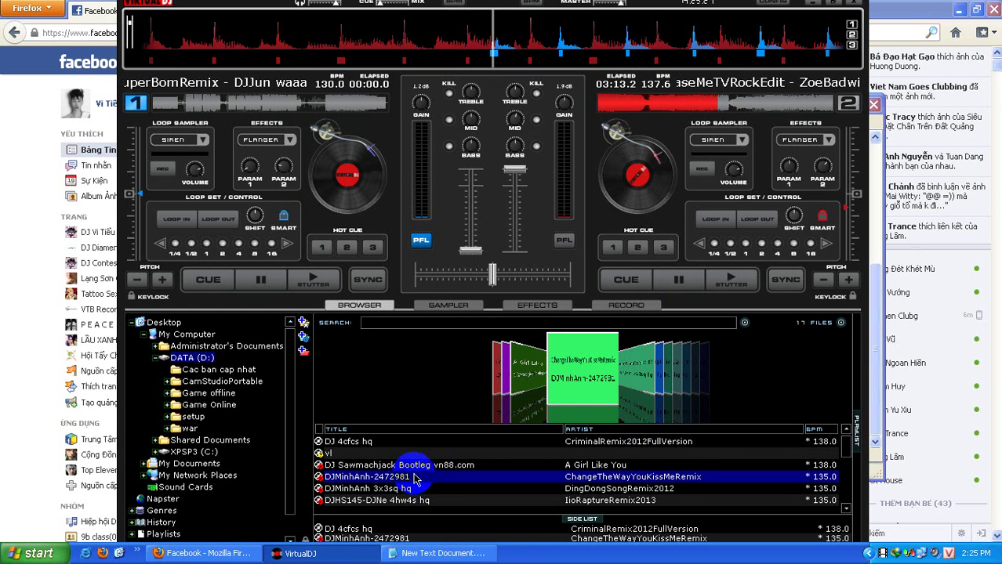
{"action": "left_click_drag", "start_coordinate": [415, 466], "coordinate": [670, 210]}
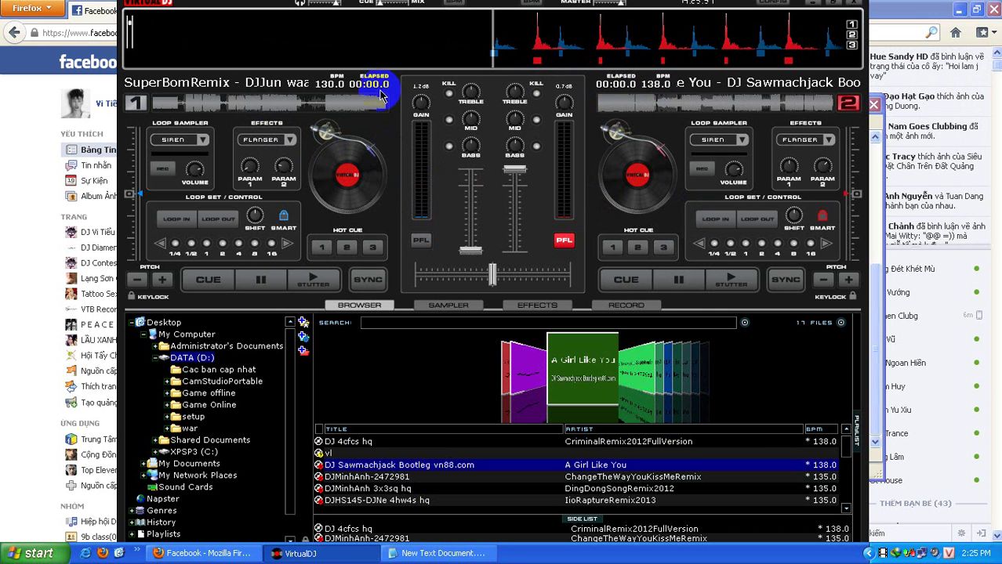
Step: Sync deck 1's tempo to deck 2 and start playing deck 1 from about 02:59 in the song
{"action": "left_click", "coordinate": [366, 281]}
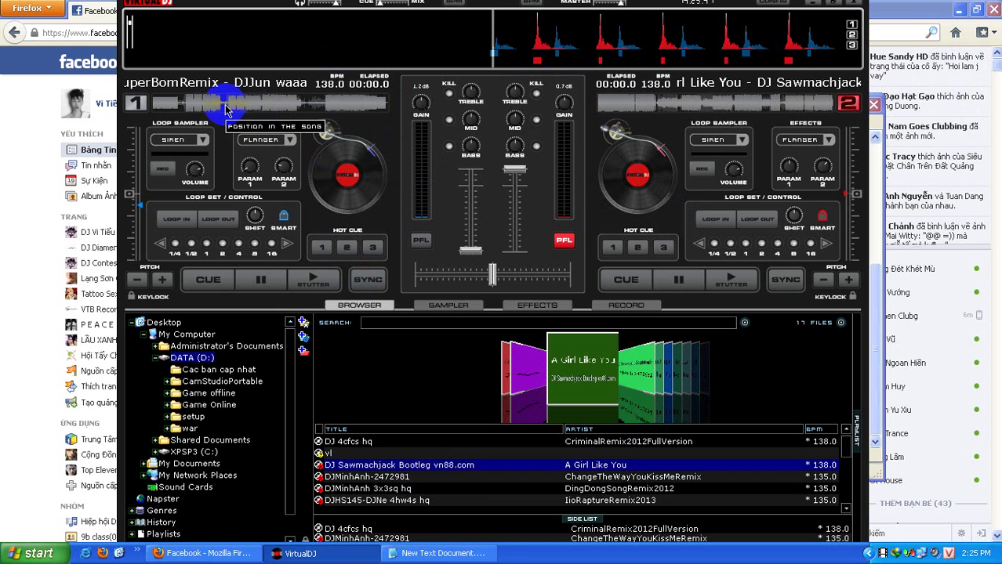
{"action": "left_click", "coordinate": [269, 112]}
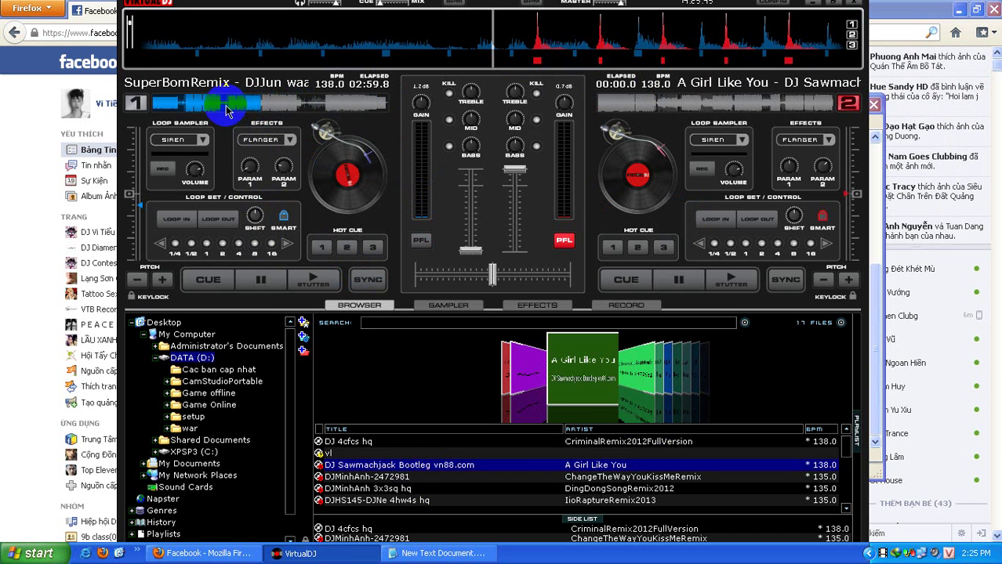
{"action": "left_click", "coordinate": [306, 279]}
Step: Raise deck 1's volume fader to maximum, lower deck 2's to minimum, and display the sound effects list
{"action": "left_click_drag", "start_coordinate": [470, 251], "coordinate": [467, 170]}
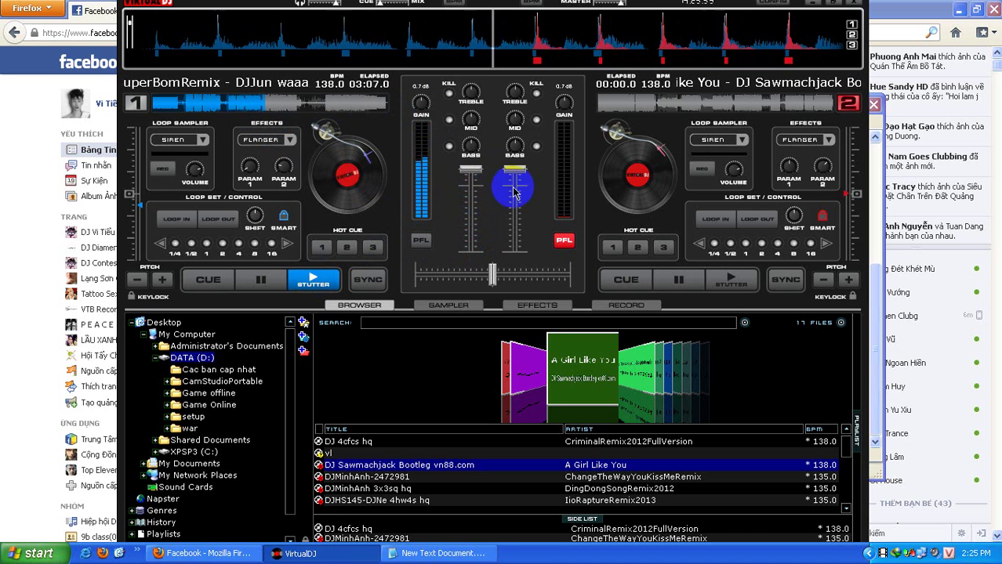
{"action": "left_click_drag", "start_coordinate": [514, 192], "coordinate": [514, 344]}
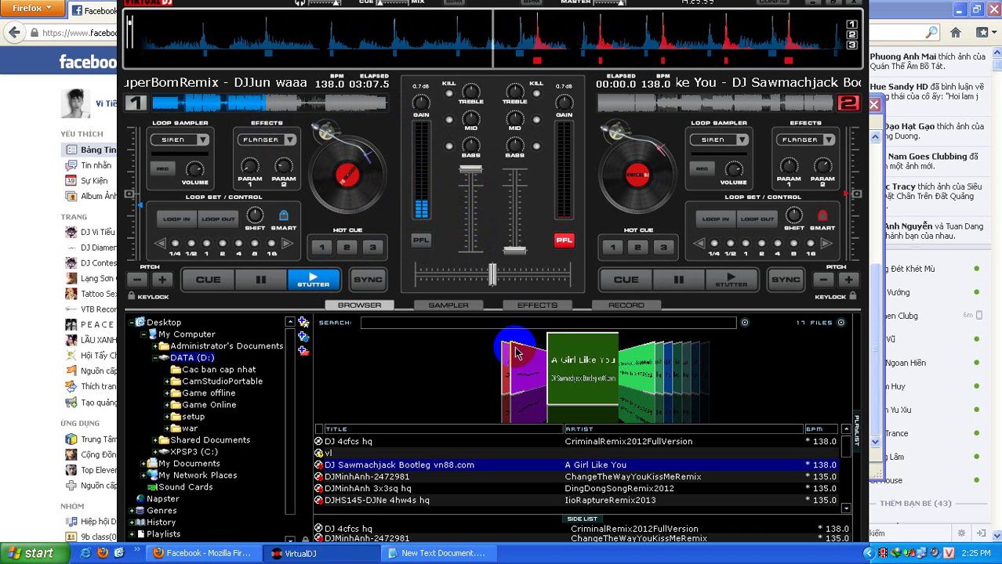
{"action": "left_click", "coordinate": [539, 306]}
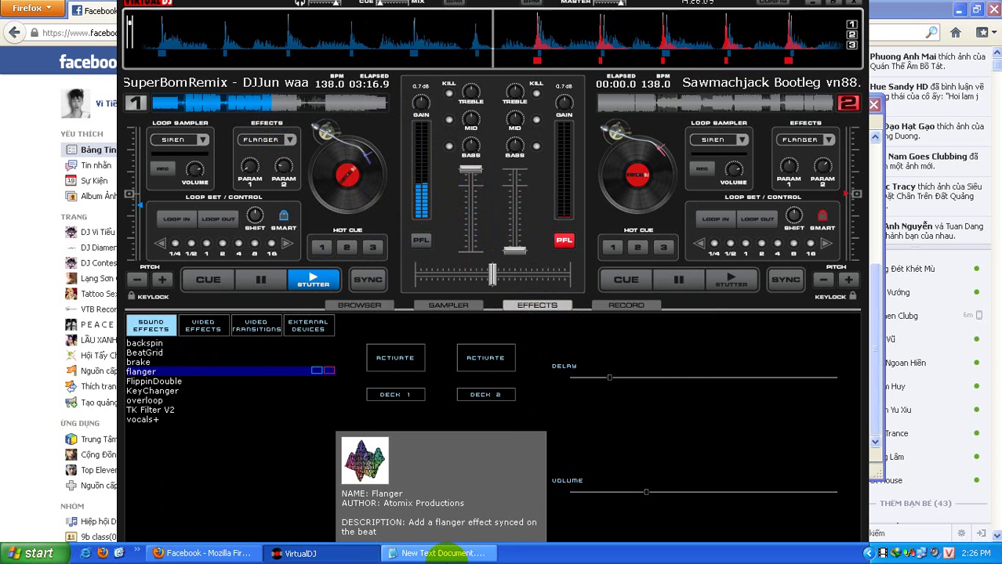
Step: Switch to the Notepad document and start a new paragraph after a blank line with "Các bạn nên để ý Gain (Volume của 2 bên) Sao"
{"action": "left_click", "coordinate": [438, 554]}
{"action": "key", "text": "Return"}
{"action": "key", "text": "Return"}
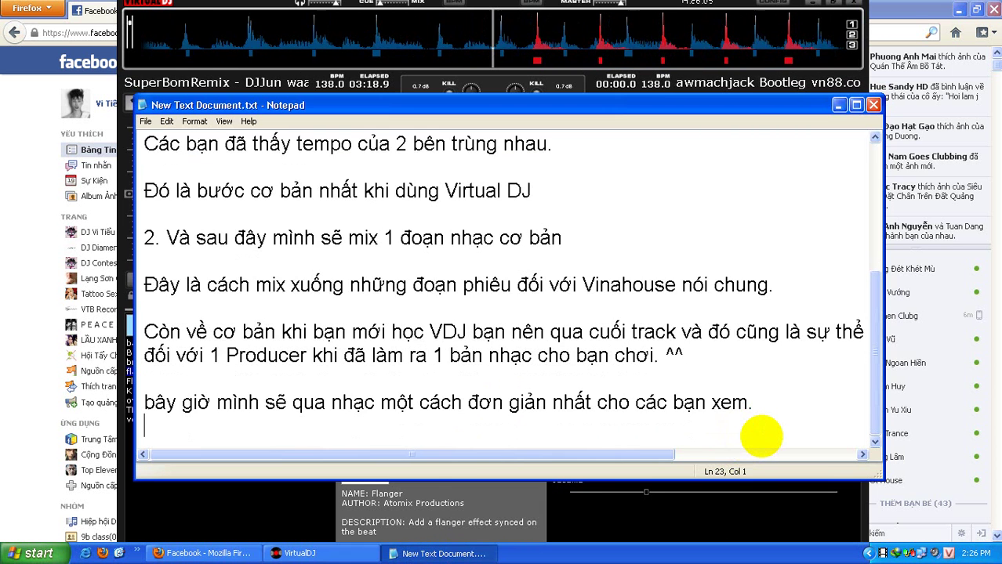
{"action": "type", "text": "Các bạn nên đ"}
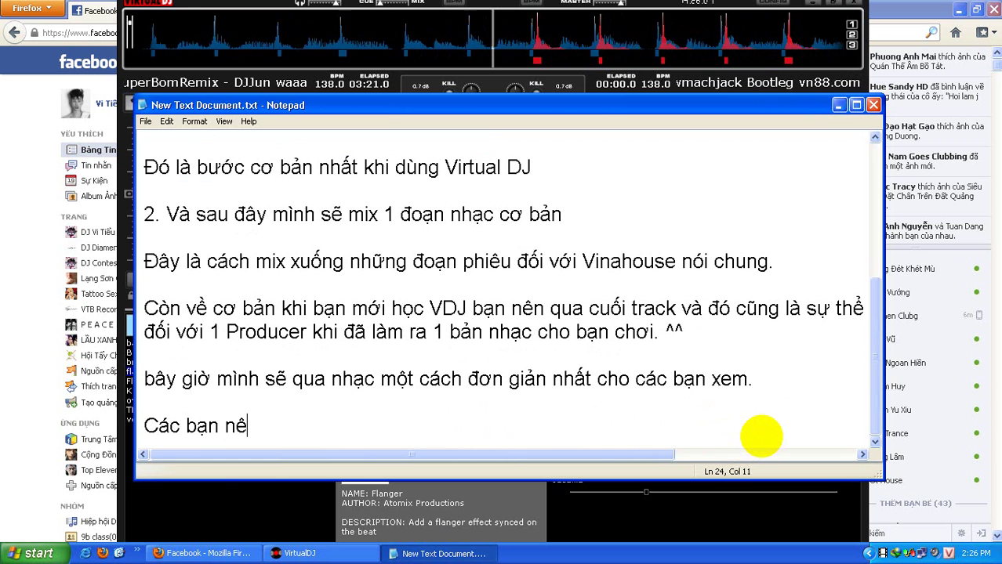
{"action": "type", "text": "ể ý Gain"}
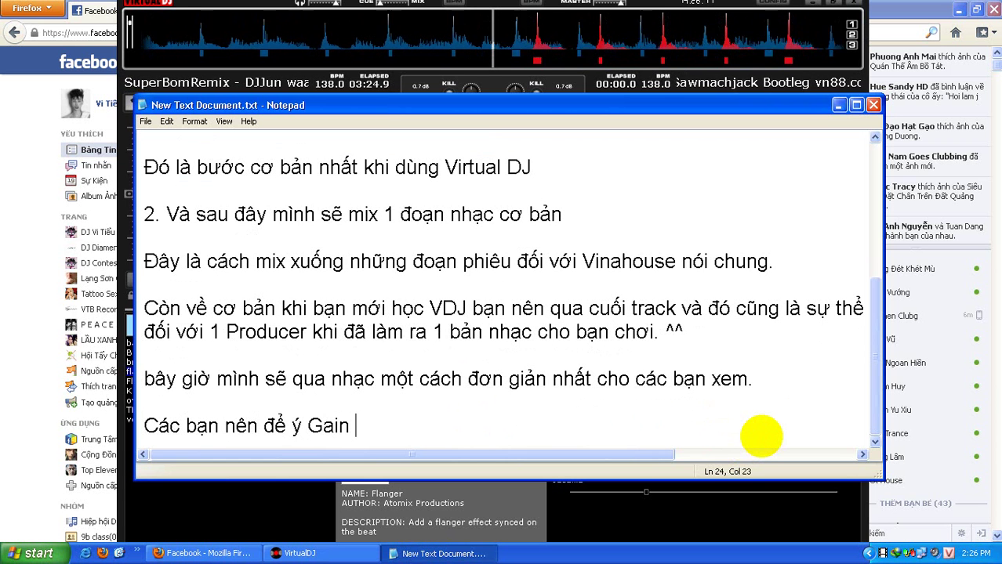
{"action": "type", "text": " (Volu"}
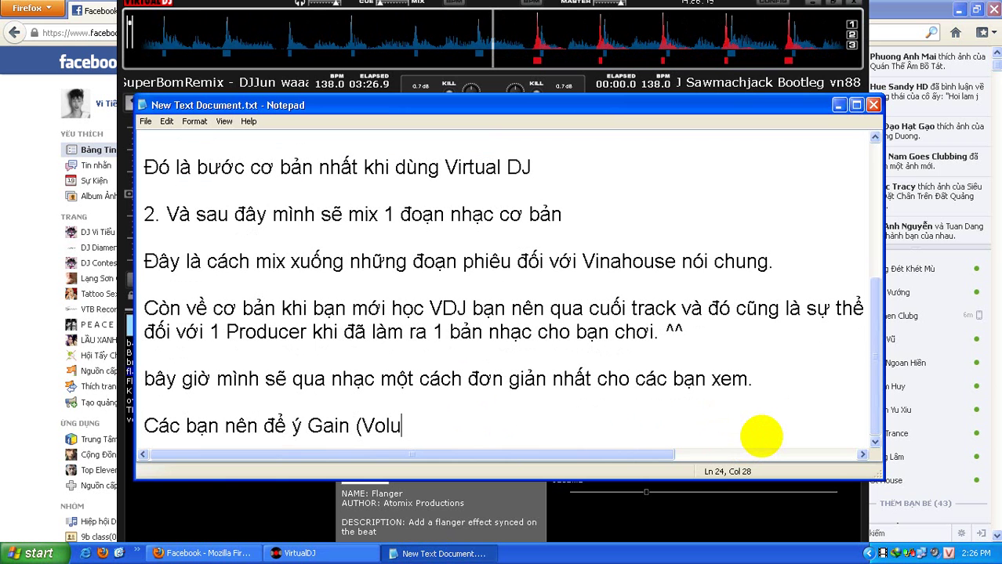
{"action": "type", "text": "me cua "}
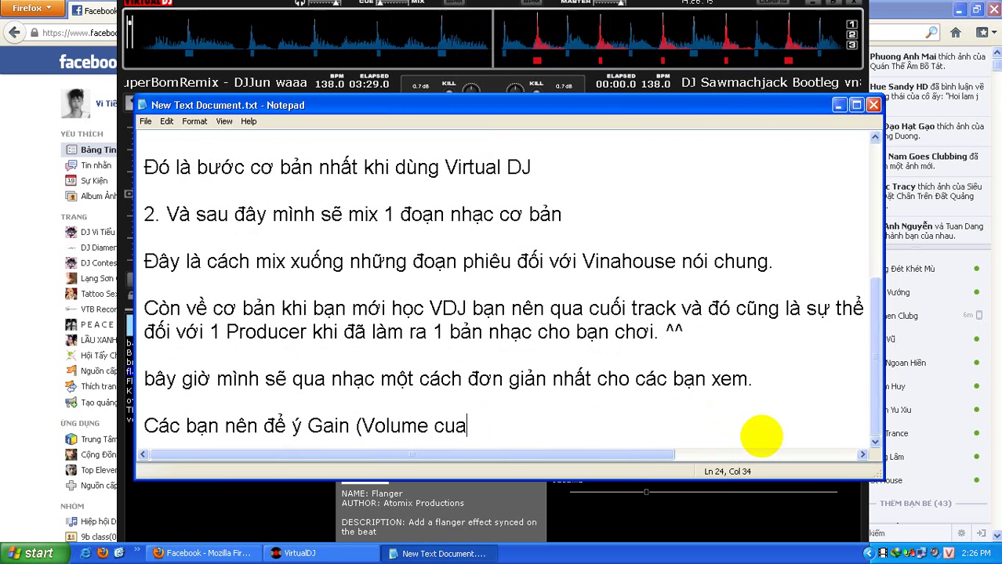
{"action": "key", "text": "BackSpace"}
{"action": "key", "text": "BackSpace"}
{"action": "key", "text": "BackSpace"}
{"action": "type", "text": "ủa 2 bên) Sao"}
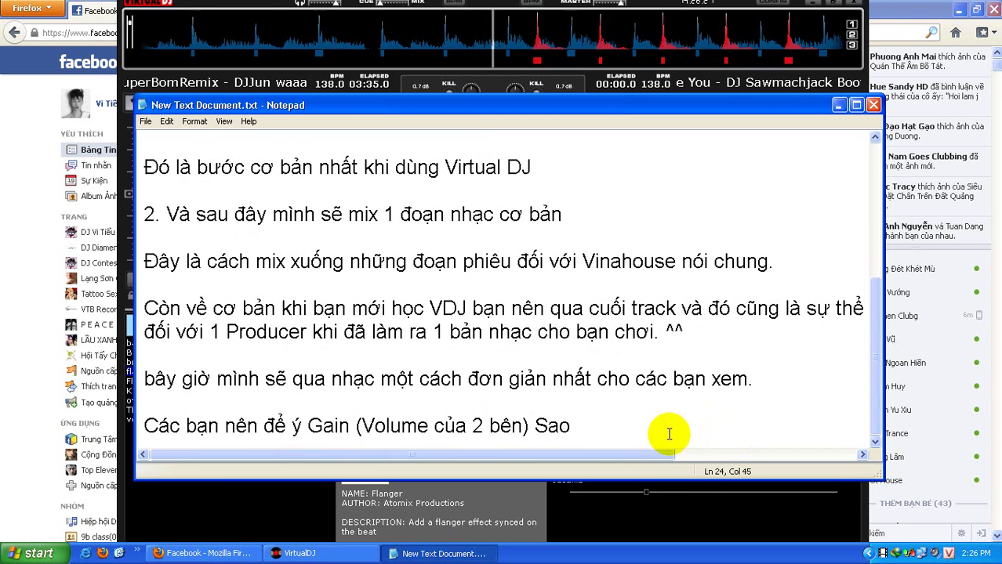
Step: Continue the Gain sentence in the Notepad document with "cho hợp lý, k quá to và cũng đừng quá nhỏ"
{"action": "type", "text": "cho hợp"}
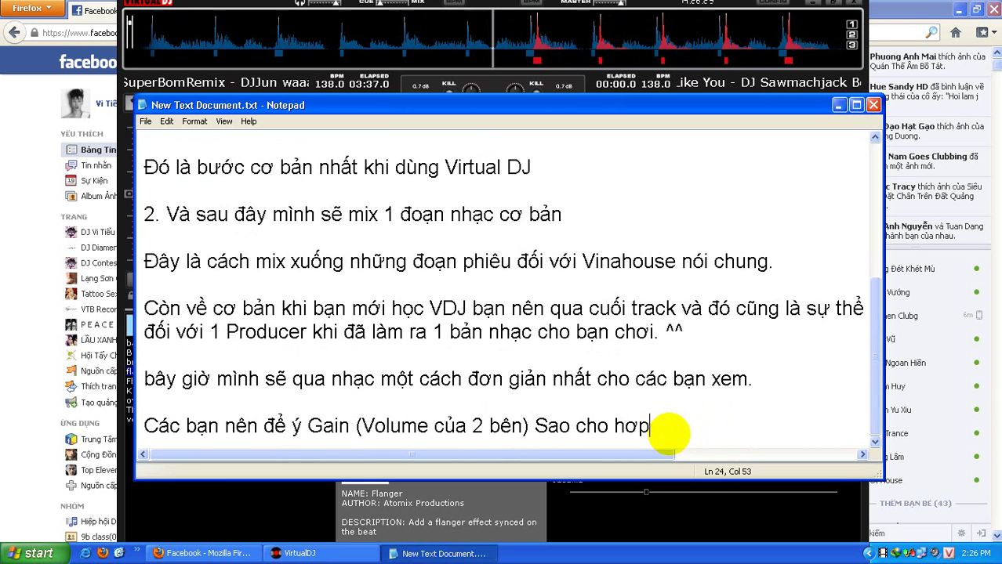
{"action": "type", "text": " lý, k qu"}
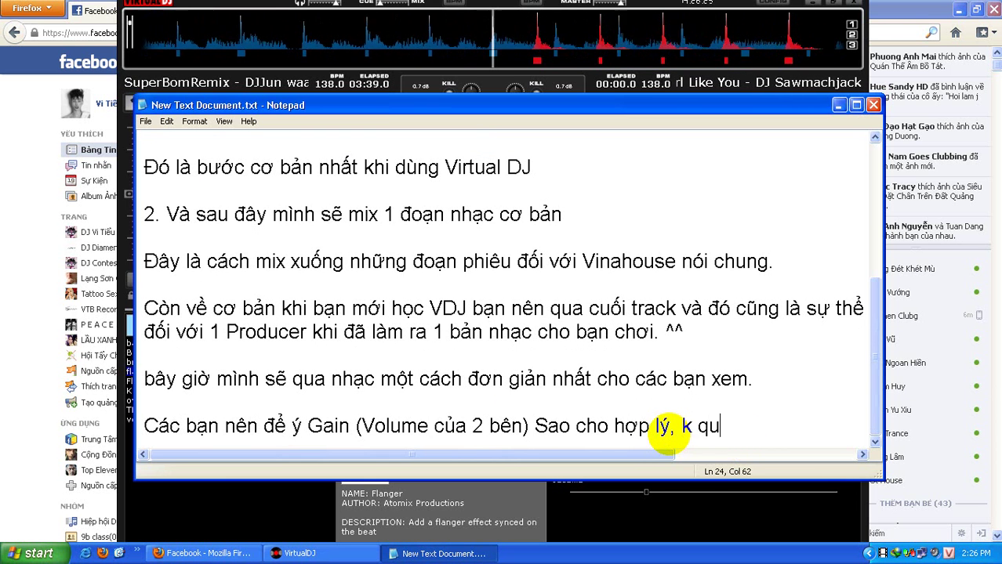
{"action": "type", "text": "á to và c"}
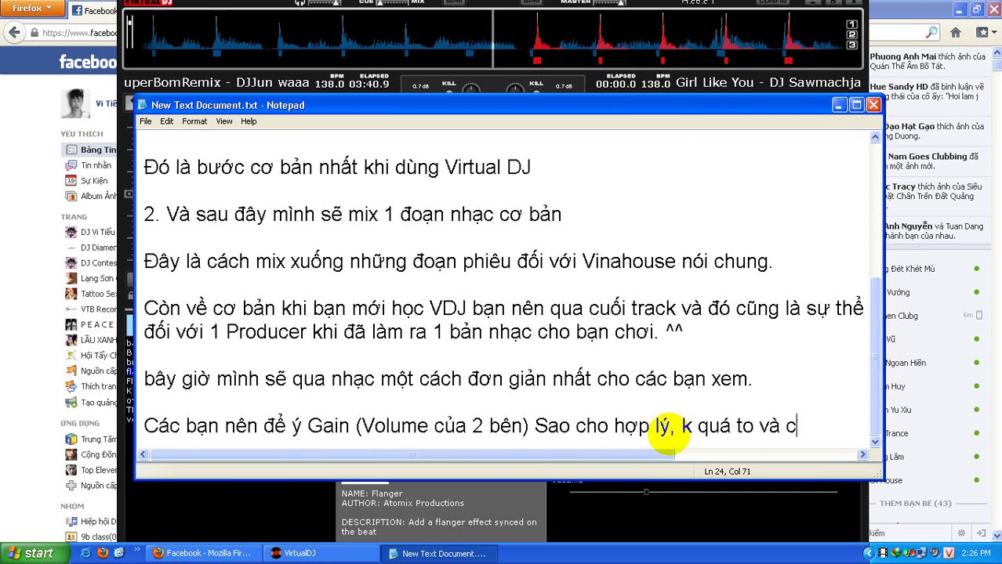
{"action": "type", "text": "ung đừng qu"}
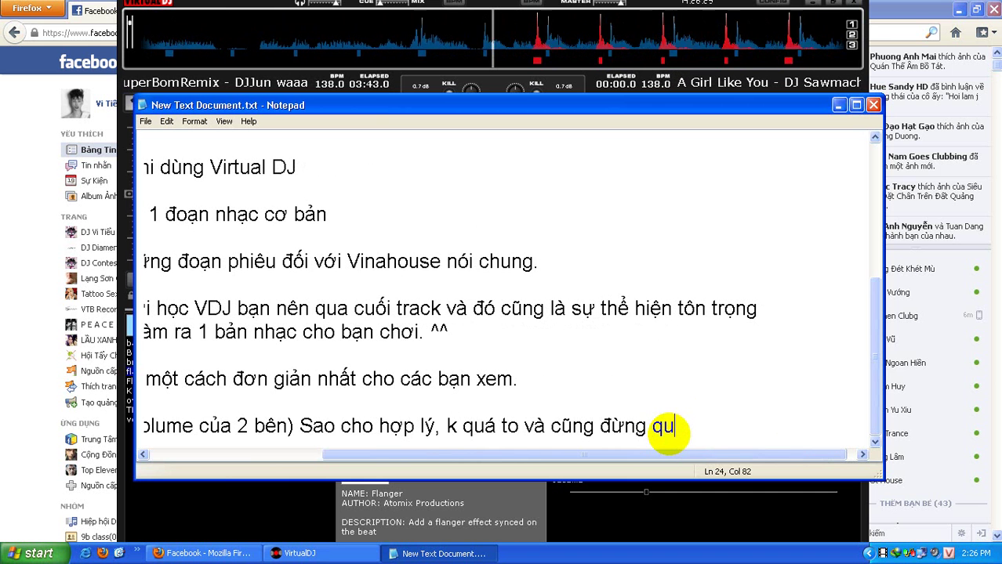
{"action": "type", "text": "á nhỏ"}
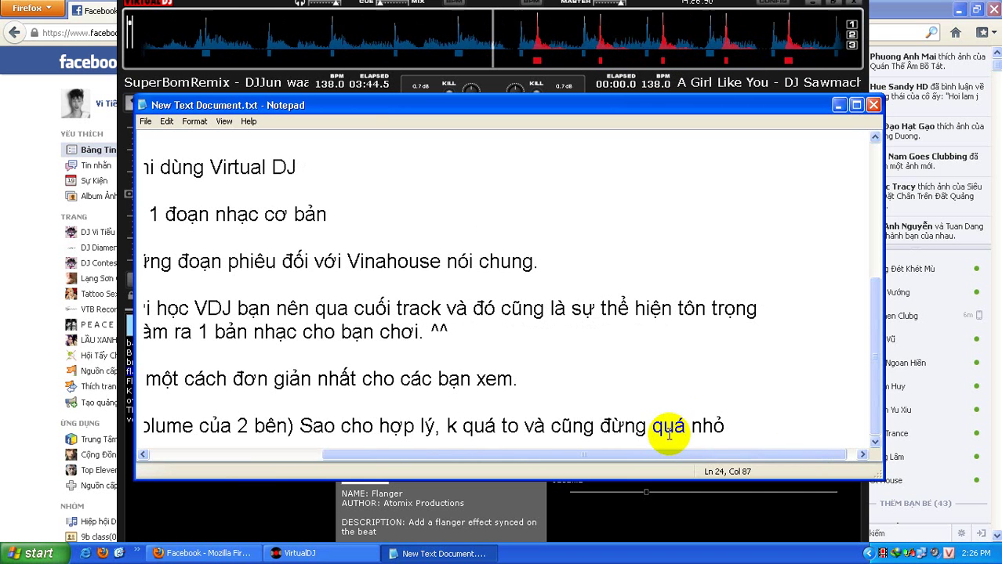
Step: Return to VirtualDJ and view the settings of the brake and flanger sound effects
{"action": "left_click", "coordinate": [838, 104]}
{"action": "left_click", "coordinate": [541, 207]}
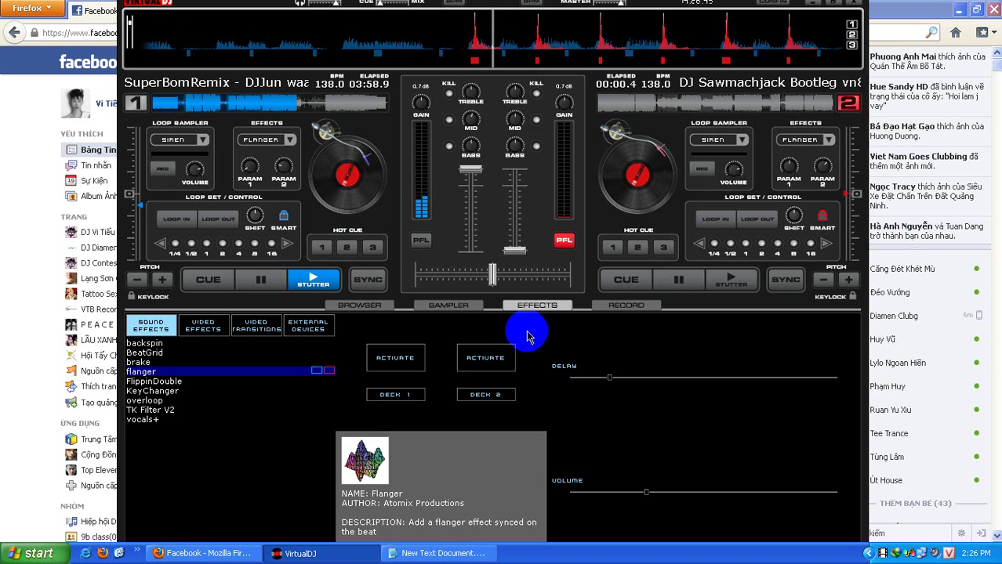
{"action": "left_click", "coordinate": [189, 363]}
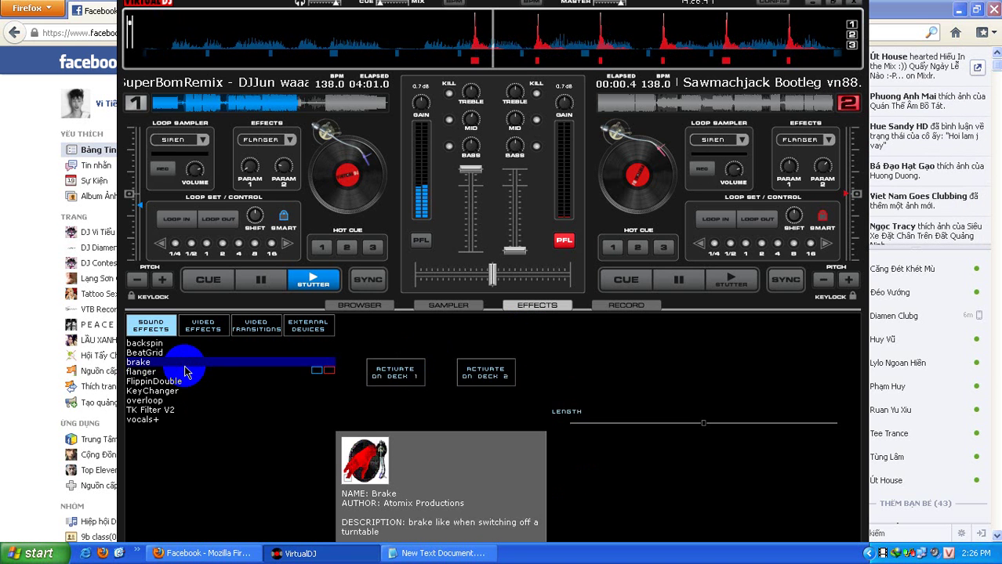
{"action": "left_click", "coordinate": [195, 373]}
Step: Switch to the Notepad document and add, after a blank line, "Bạn có thể thêm 1 số Effect ( Hiệu Ứng ) cho bản nhạc ^^"
{"action": "left_click", "coordinate": [443, 554]}
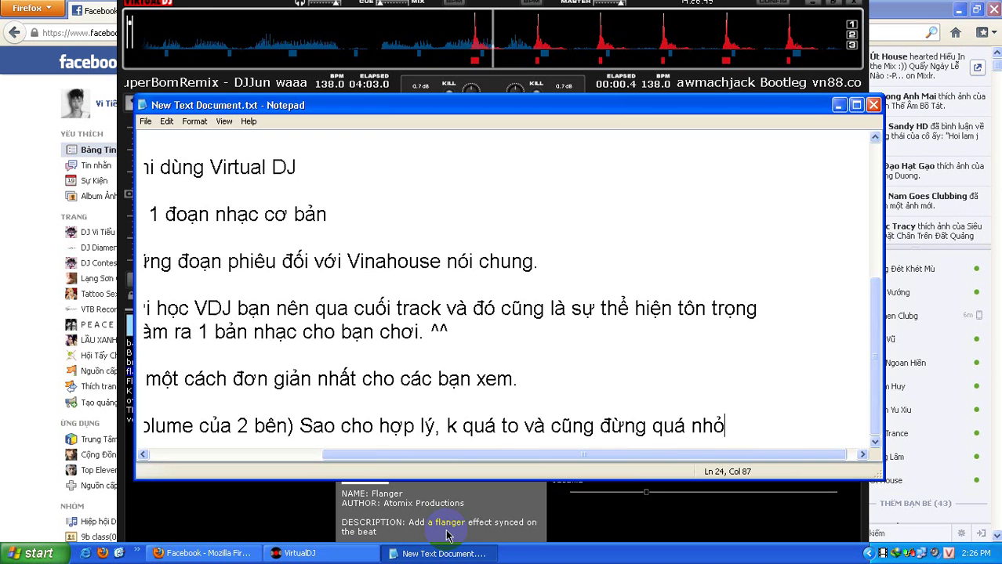
{"action": "key", "text": "Return"}
{"action": "key", "text": "Return"}
{"action": "type", "text": "Ban"}
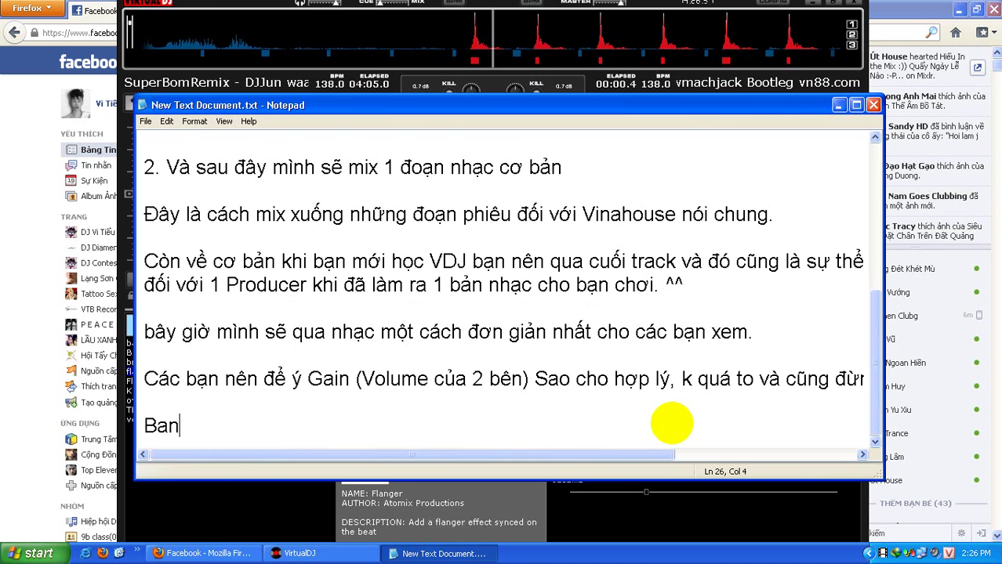
{"action": "type", "text": " có the"}
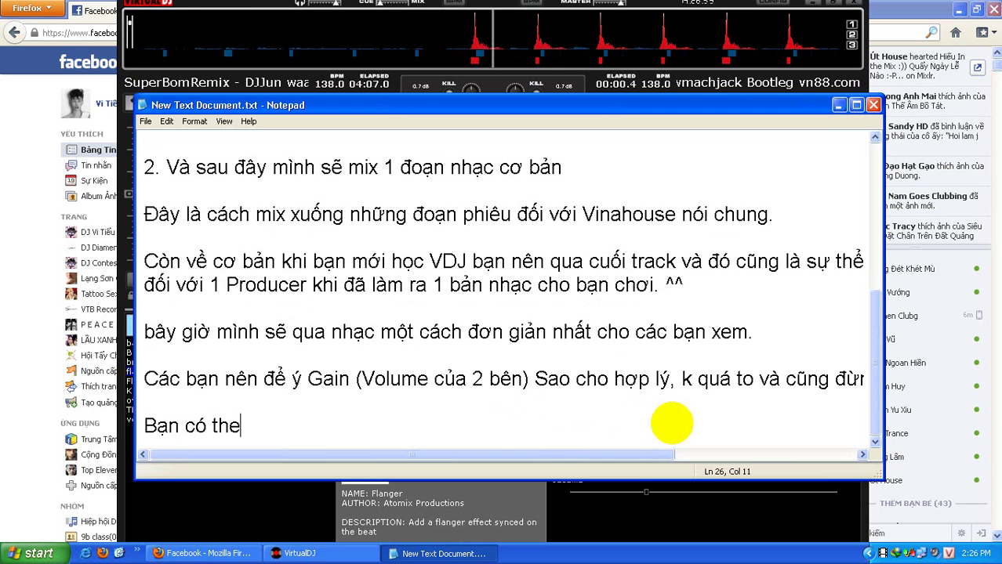
{"action": "key", "text": "BackSpace"}
{"action": "type", "text": "ể thêm 1 số"}
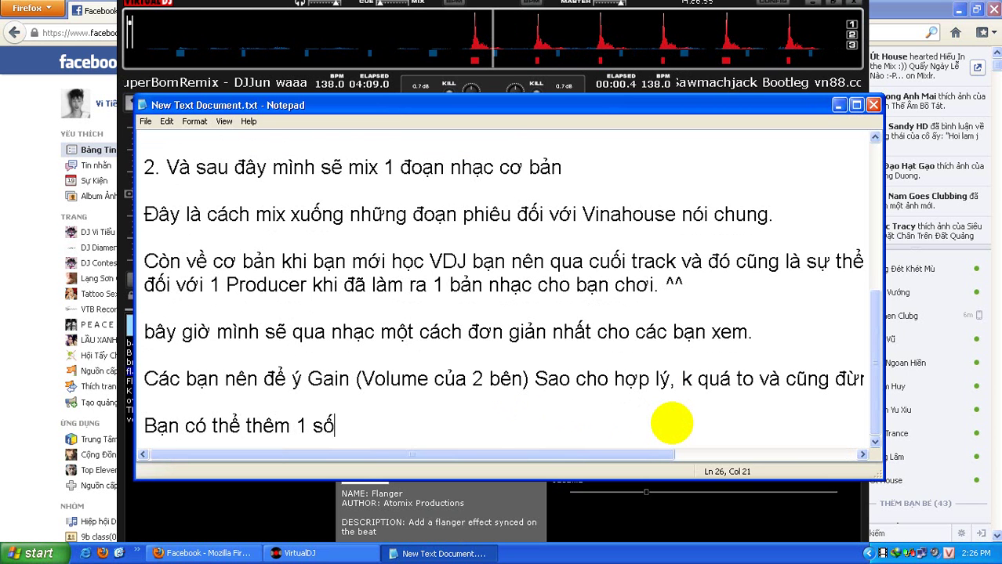
{"action": "type", "text": " Effect "}
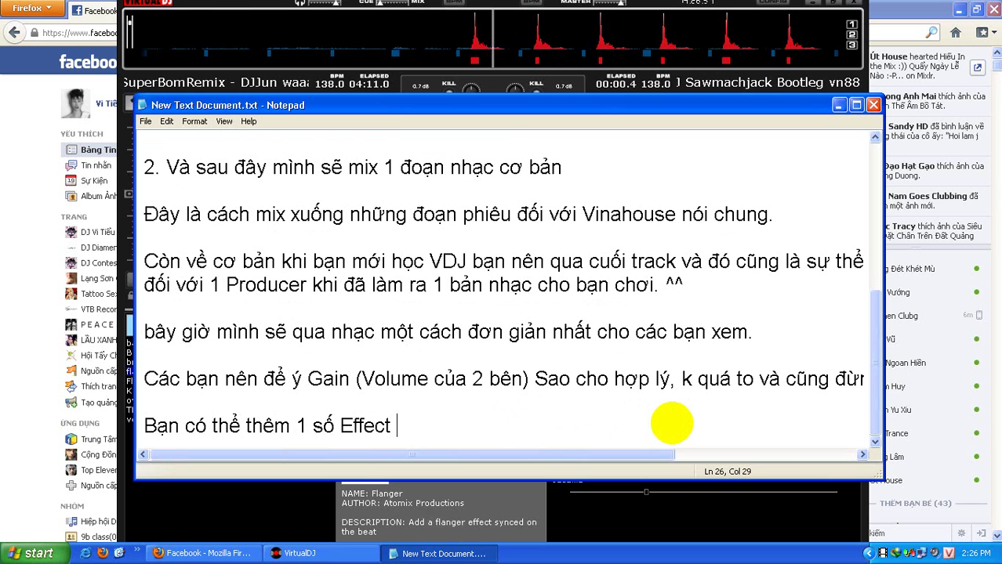
{"action": "type", "text": "()"}
{"action": "type", "text": "Hiệu Ưng"}
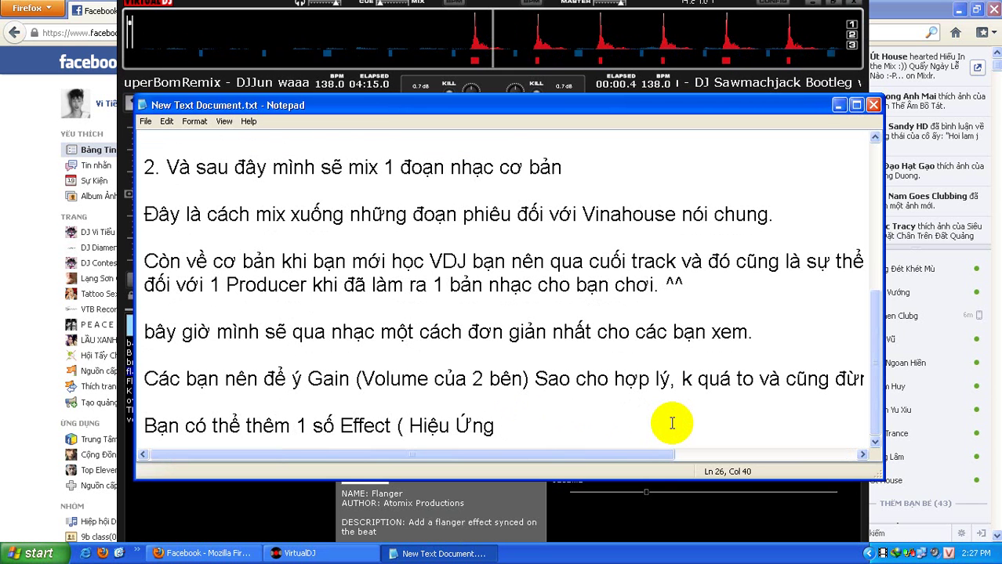
{"action": "type", "text": " ) cho bản nhạc ^^"}
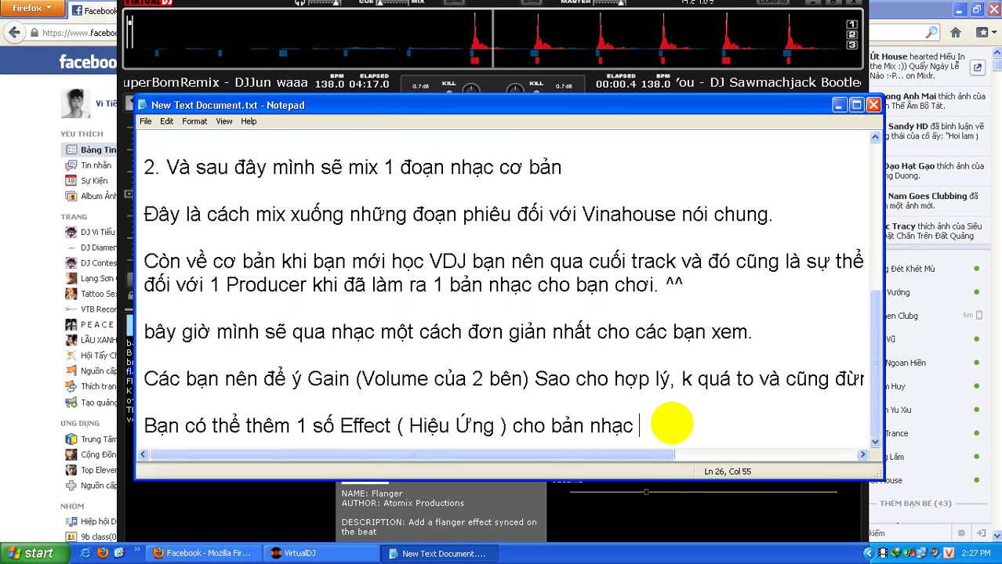
Step: Switch back to VirtualDJ and apply the flanger effect to deck 1 while varying its volume and delay
{"action": "left_click", "coordinate": [563, 527]}
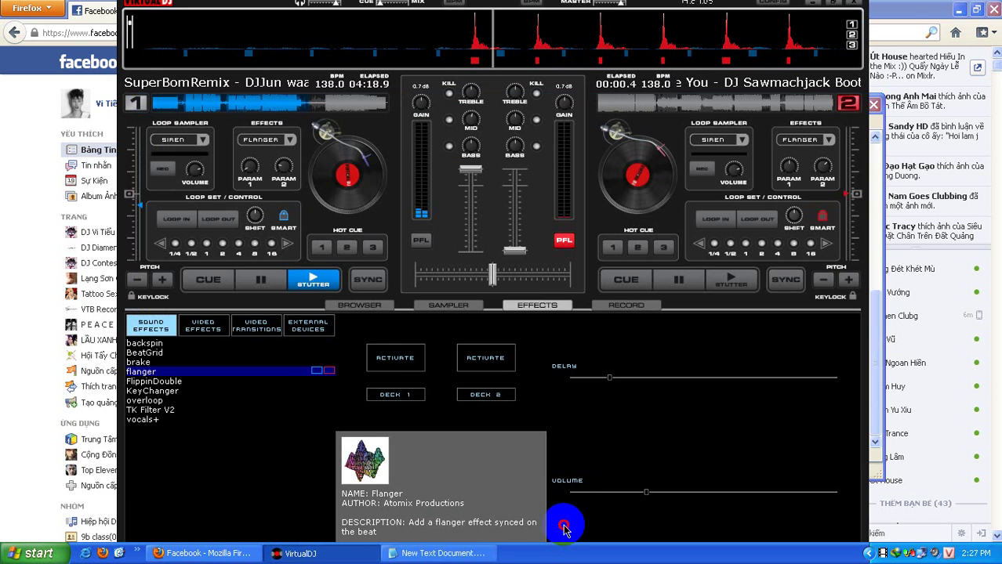
{"action": "left_click", "coordinate": [392, 355]}
{"action": "left_click_drag", "start_coordinate": [613, 492], "coordinate": [682, 493]}
{"action": "left_click", "coordinate": [609, 379]}
{"action": "left_click_drag", "start_coordinate": [609, 380], "coordinate": [621, 378]}
{"action": "left_click_drag", "start_coordinate": [684, 493], "coordinate": [576, 495]}
{"action": "left_click", "coordinate": [380, 394]}
Step: Activate the FlippinDouble effect and then the backspin effect on deck 1
{"action": "left_click", "coordinate": [290, 382]}
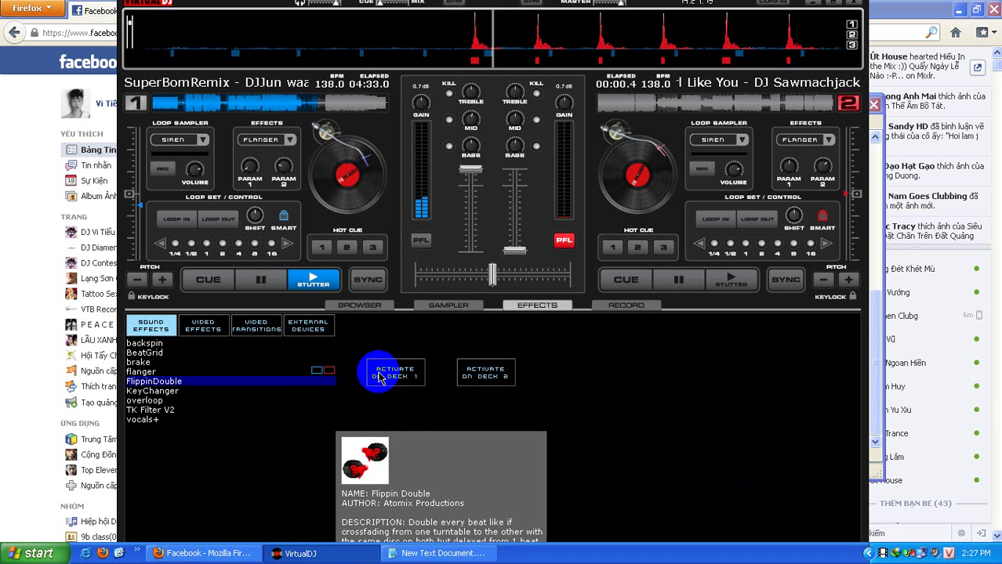
{"action": "left_click", "coordinate": [379, 378]}
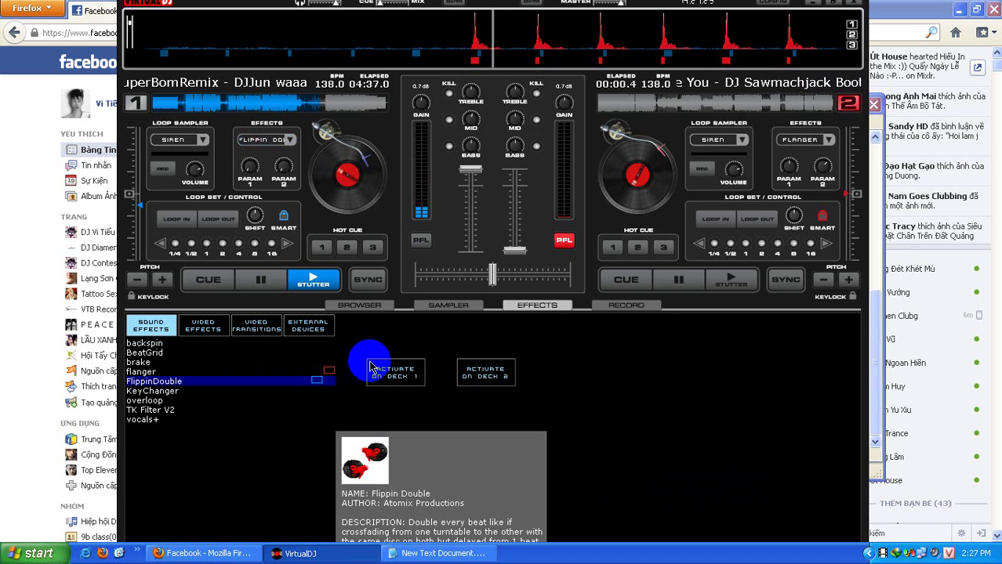
{"action": "left_click", "coordinate": [228, 353]}
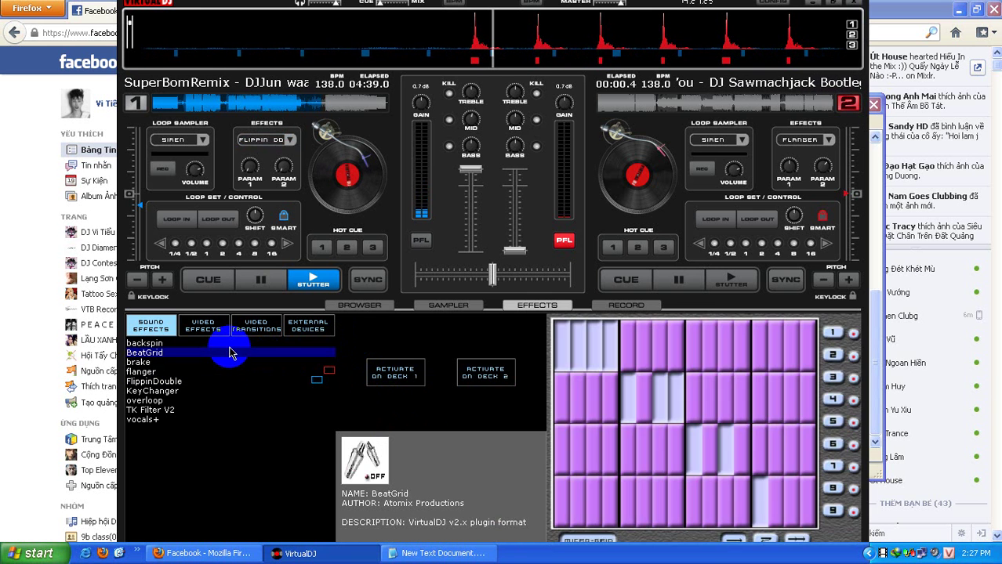
{"action": "left_click", "coordinate": [226, 344]}
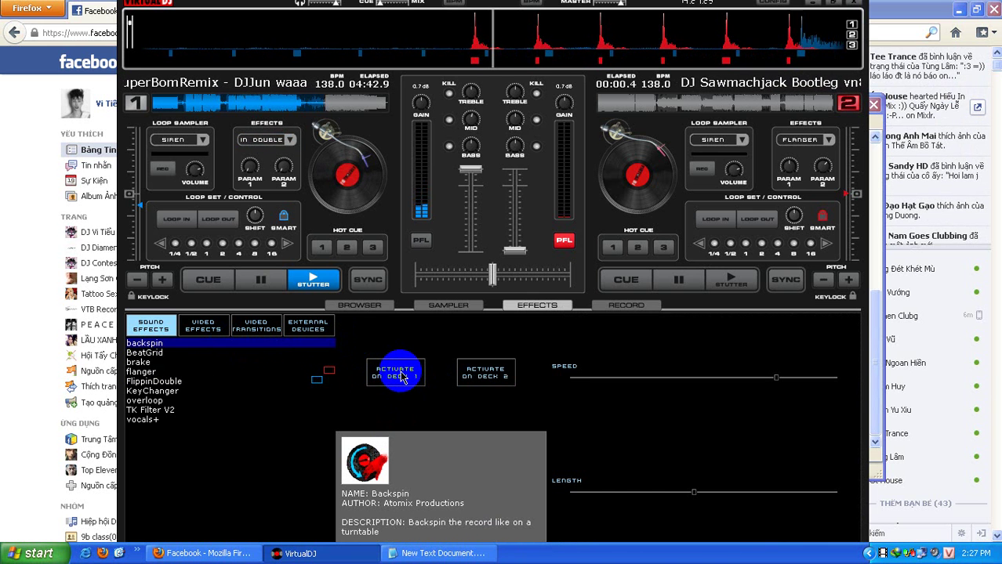
{"action": "left_click", "coordinate": [396, 373]}
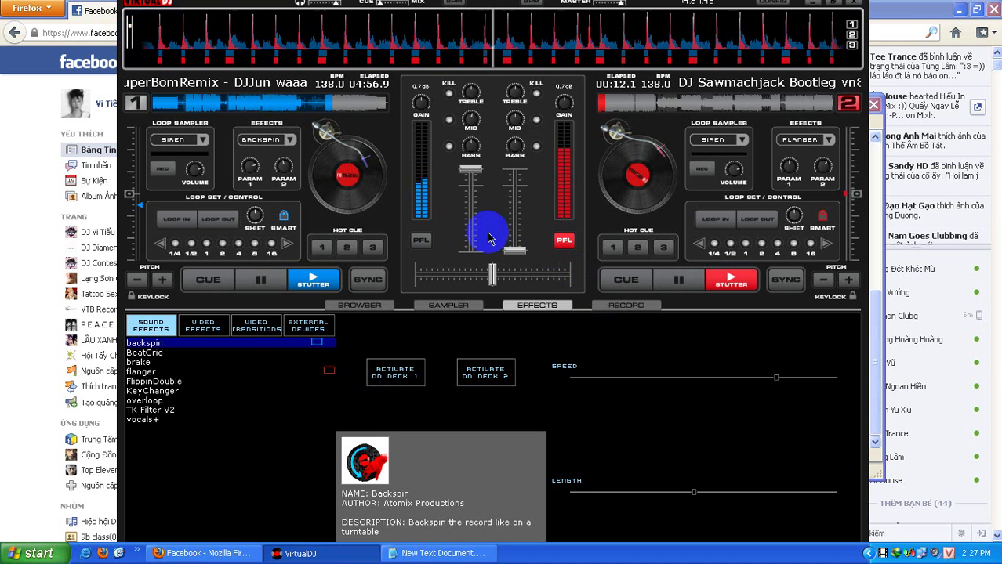
Step: Raise deck 2's volume fader to maximum and blend the tracks by adjusting deck 1's mid and bass equalizer knobs
{"action": "left_click_drag", "start_coordinate": [513, 244], "coordinate": [512, 180]}
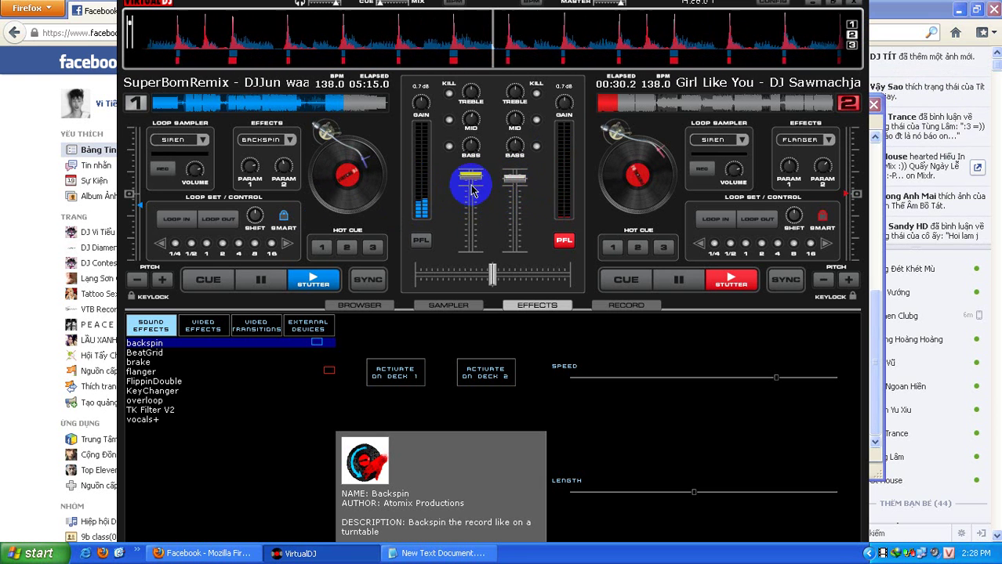
{"action": "left_click_drag", "start_coordinate": [473, 186], "coordinate": [519, 168]}
{"action": "left_click_drag", "start_coordinate": [463, 133], "coordinate": [475, 150]}
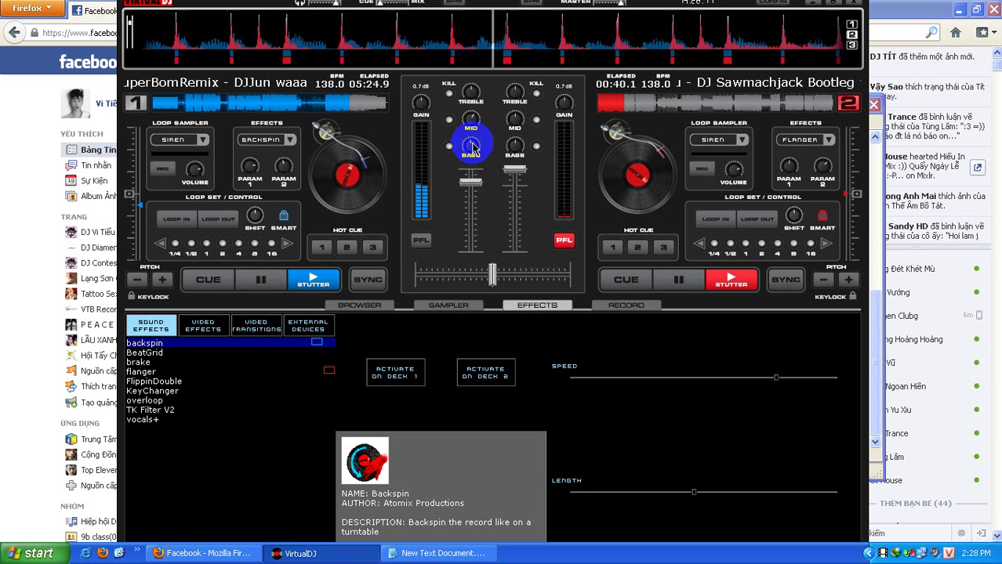
{"action": "left_click_drag", "start_coordinate": [474, 145], "coordinate": [473, 147]}
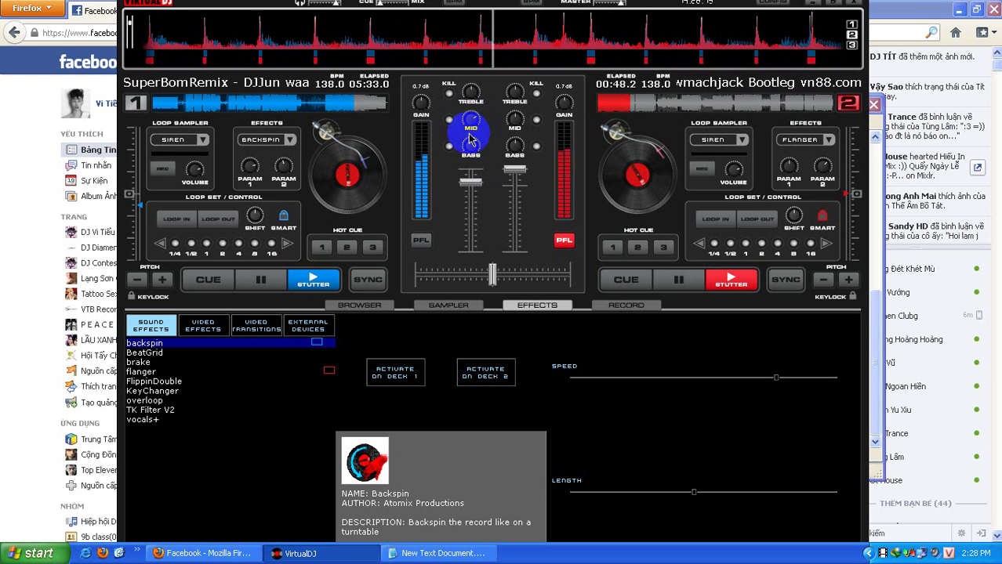
{"action": "left_click_drag", "start_coordinate": [472, 140], "coordinate": [476, 127]}
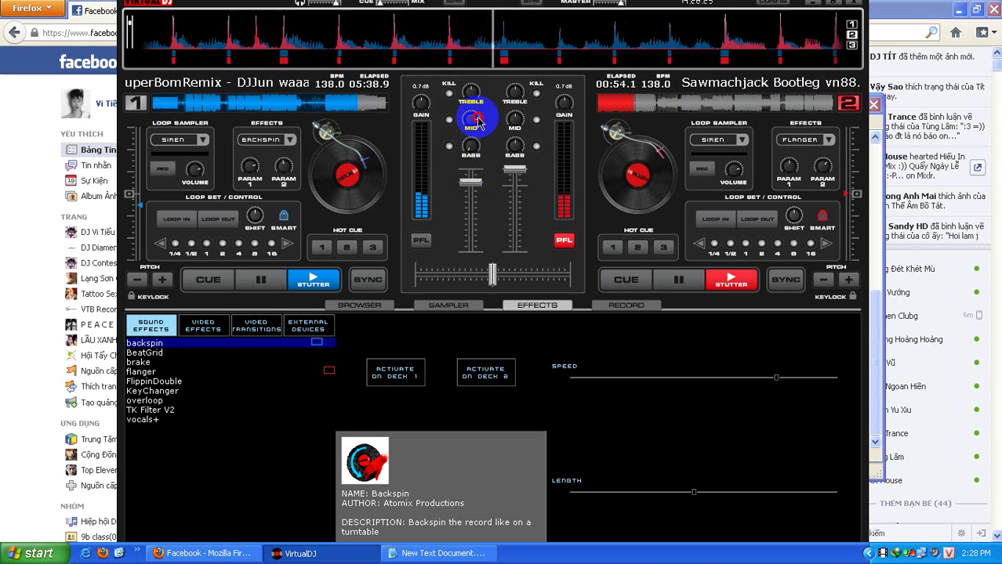
Step: Gradually fade out deck 1 by lowering its volume fader to minimum
{"action": "left_click_drag", "start_coordinate": [472, 192], "coordinate": [473, 216]}
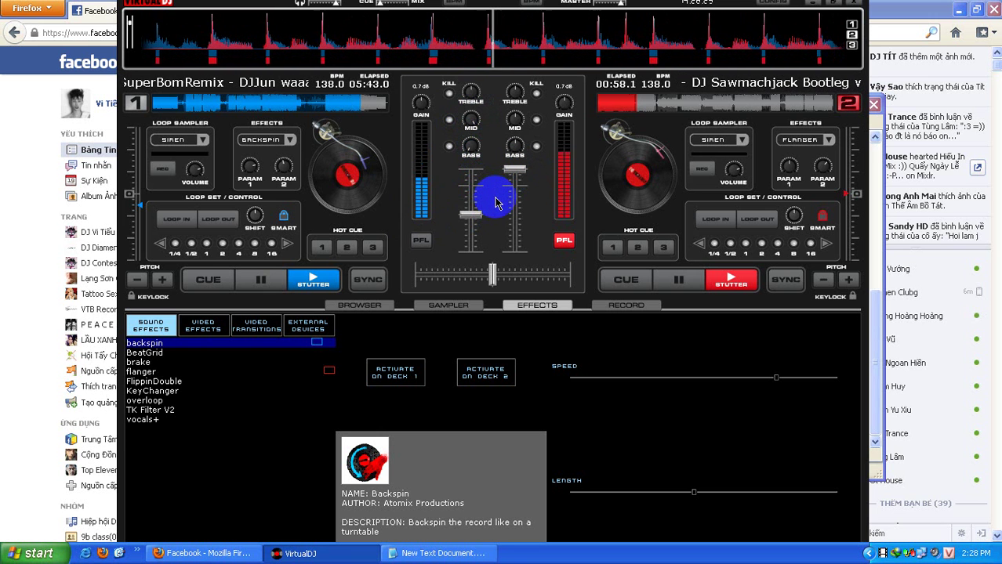
{"action": "left_click_drag", "start_coordinate": [471, 215], "coordinate": [470, 225]}
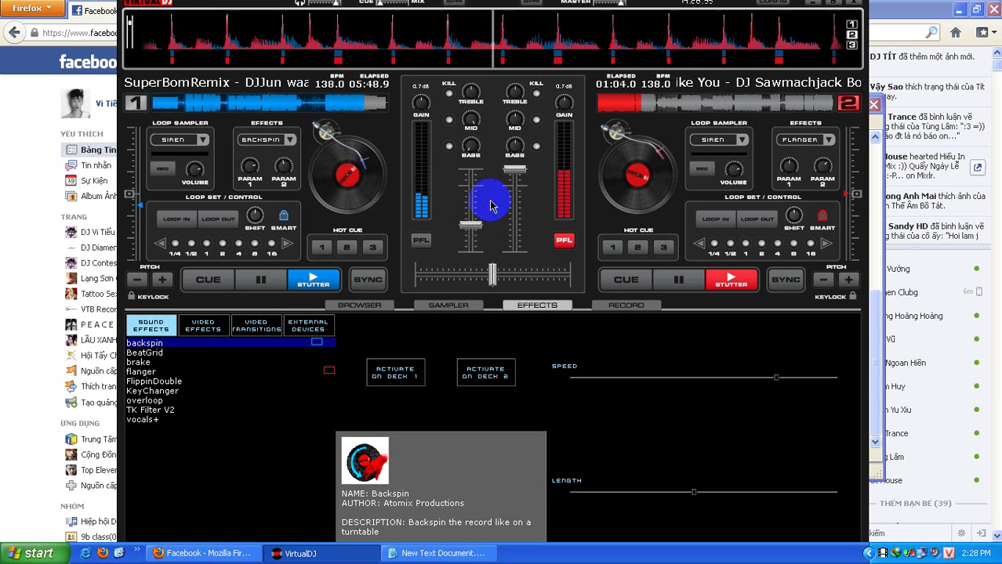
{"action": "mouse_move", "coordinate": [470, 225]}
{"action": "left_mouse_down"}
{"action": "mouse_move", "coordinate": [473, 246]}
{"action": "mouse_move", "coordinate": [409, 243]}
{"action": "mouse_move", "coordinate": [487, 240]}
{"action": "mouse_move", "coordinate": [474, 252]}
{"action": "mouse_move", "coordinate": [477, 320]}
{"action": "mouse_move", "coordinate": [487, 225]}
{"action": "left_mouse_up"}
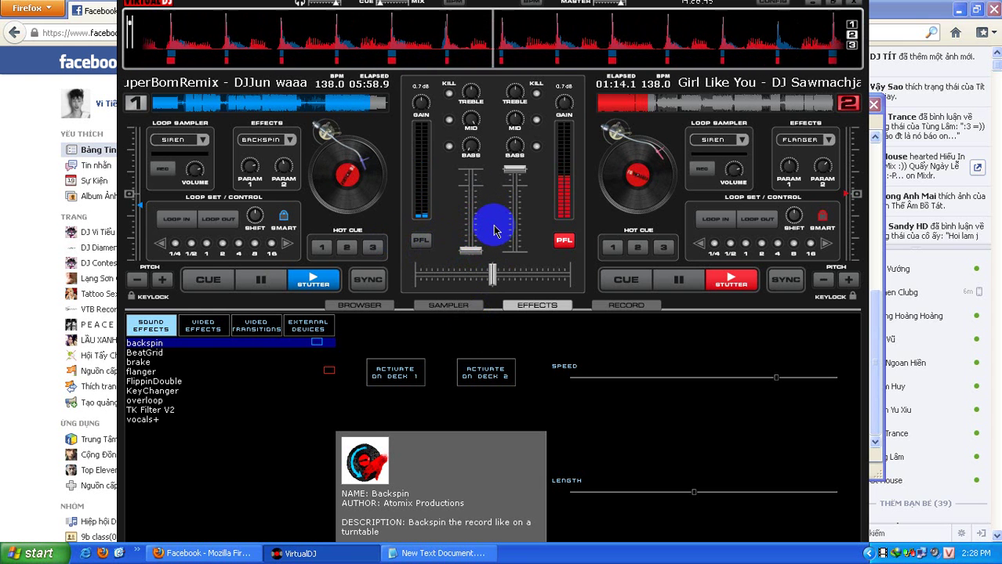
Step: Switch to the Notepad document and add a new paragraph after a blank line reading "Rất đơn giản phải không các bạn.:D"
{"action": "left_click", "coordinate": [446, 555]}
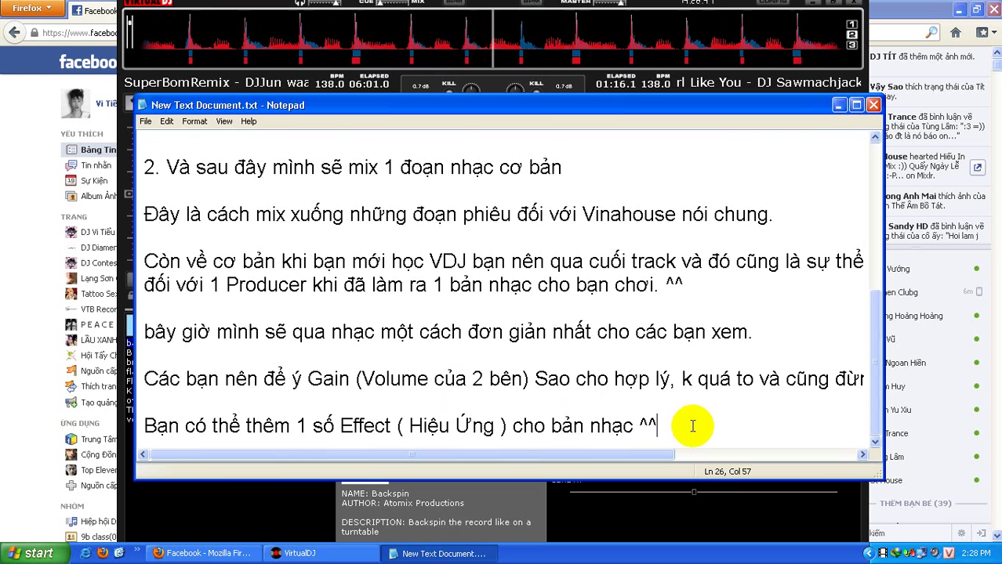
{"action": "key", "text": "Return"}
{"action": "key", "text": "Return"}
{"action": "type", "text": "Rất đơn "}
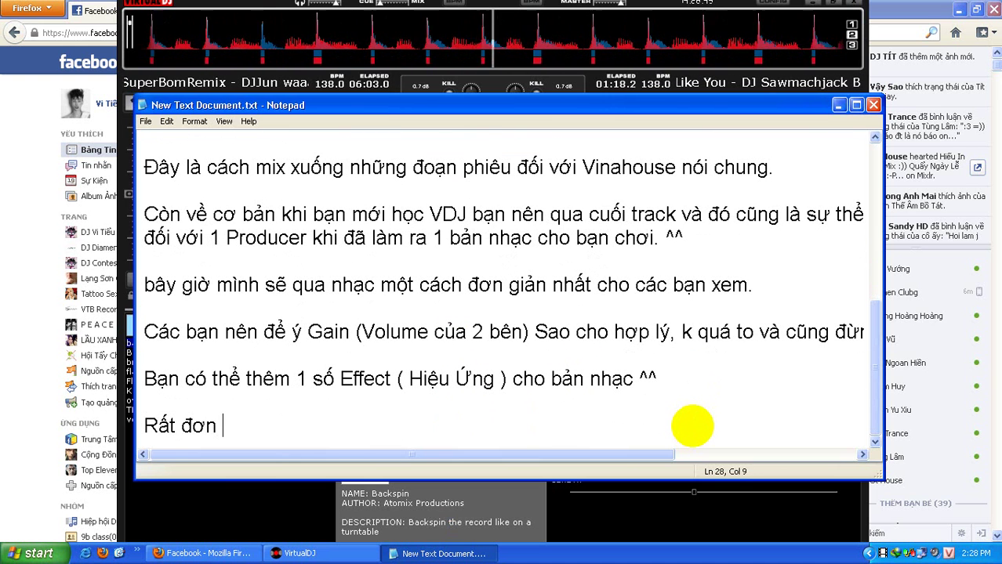
{"action": "type", "text": "giản phải k"}
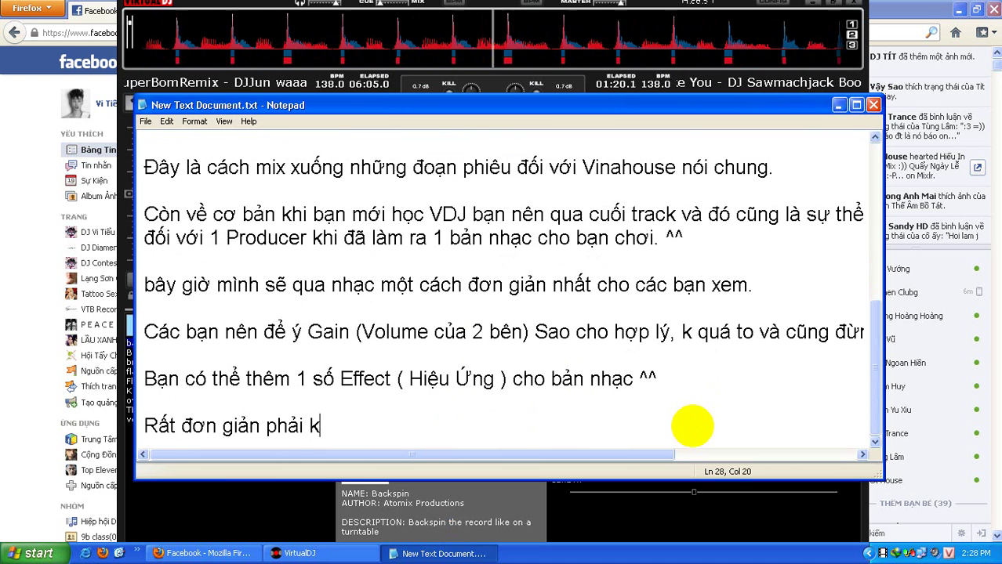
{"action": "type", "text": "hông các bạn"}
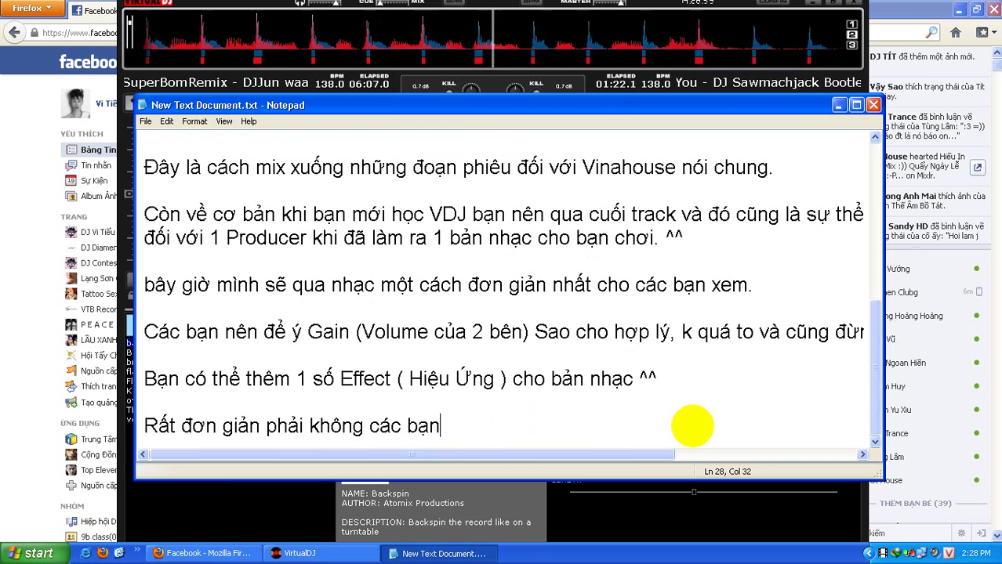
{"action": "type", "text": "."}
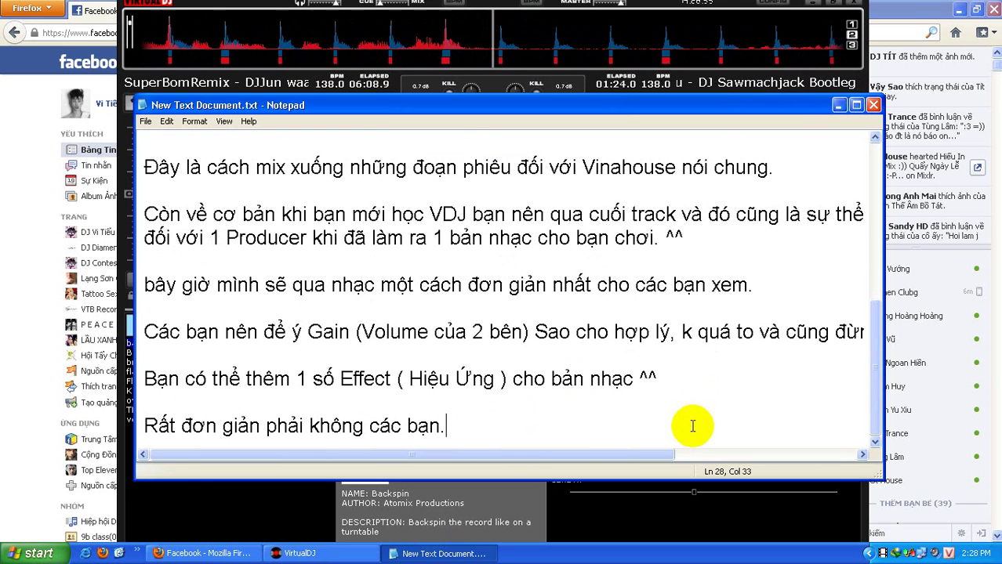
{"action": "type", "text": ":D"}
Step: Add the heading "1 Số lưu ý :" after a blank line and leave another blank line below it
{"action": "key", "text": "Return"}
{"action": "key", "text": "Return"}
{"action": "type", "text": "1 So"}
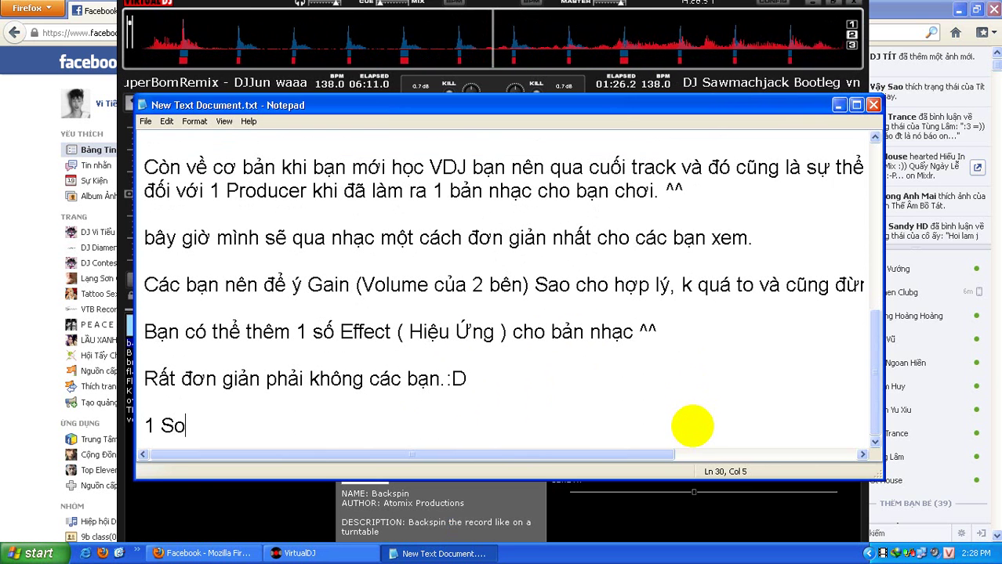
{"action": "type", "text": " lưu ý "}
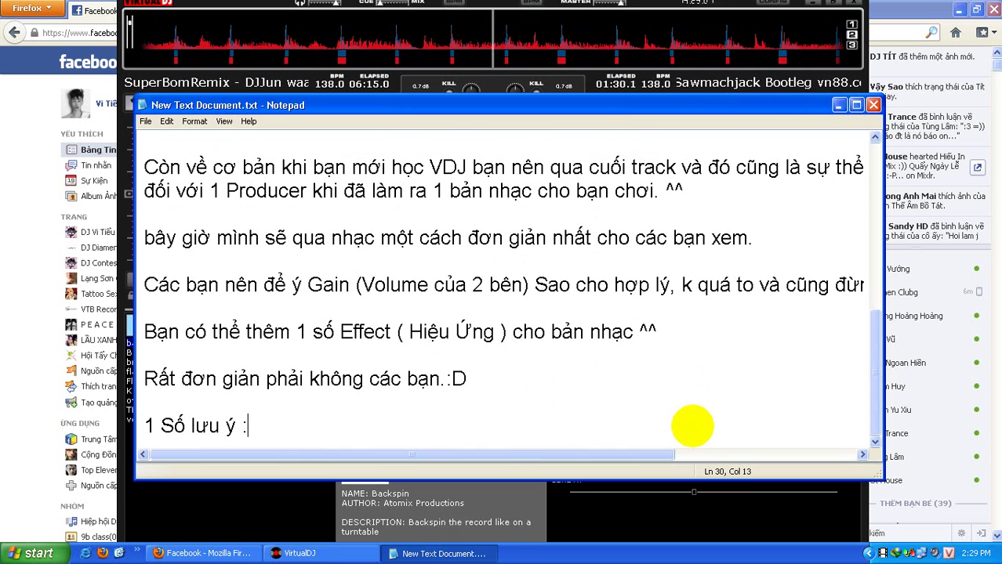
{"action": "type", "text": ":"}
{"action": "key", "text": "Return"}
{"action": "key", "text": "Return"}
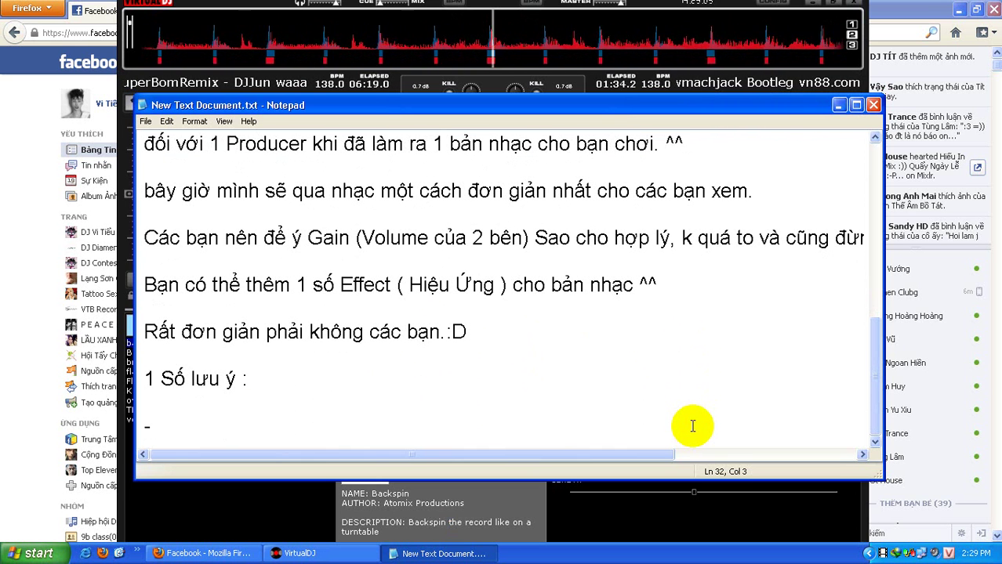
Step: Write the note "- Nút Sync chỉ sử dụng 90% khi ghép tempo và beat nhạc của 2 mâm vào với nhau." under the heading
{"action": "type", "text": "- Nút Sy"}
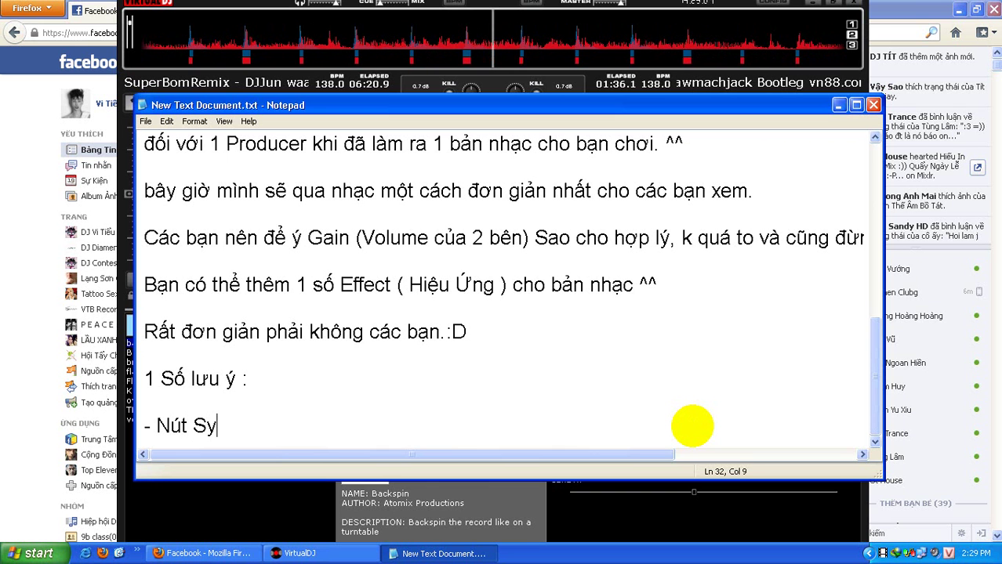
{"action": "type", "text": "nc"}
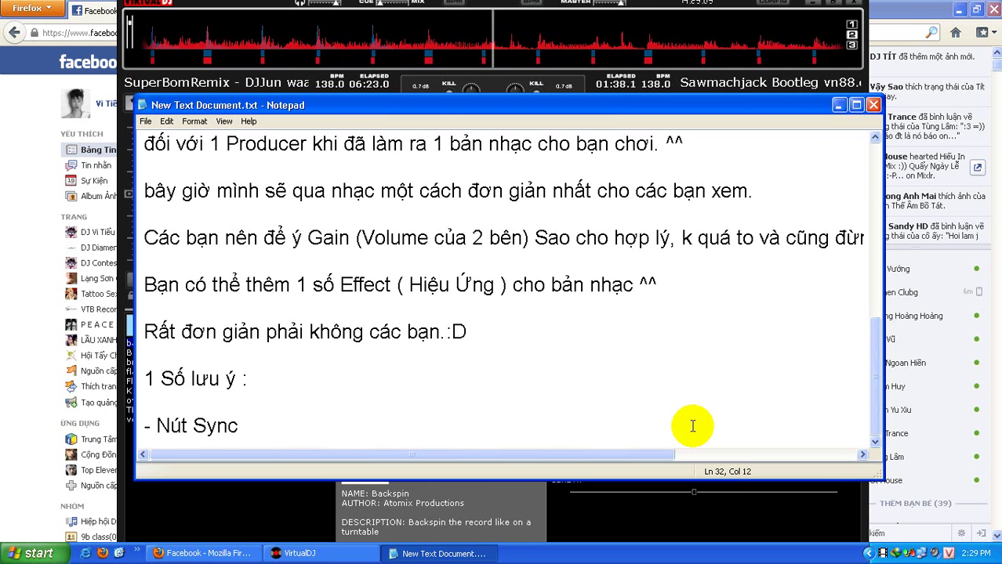
{"action": "type", "text": " chi"}
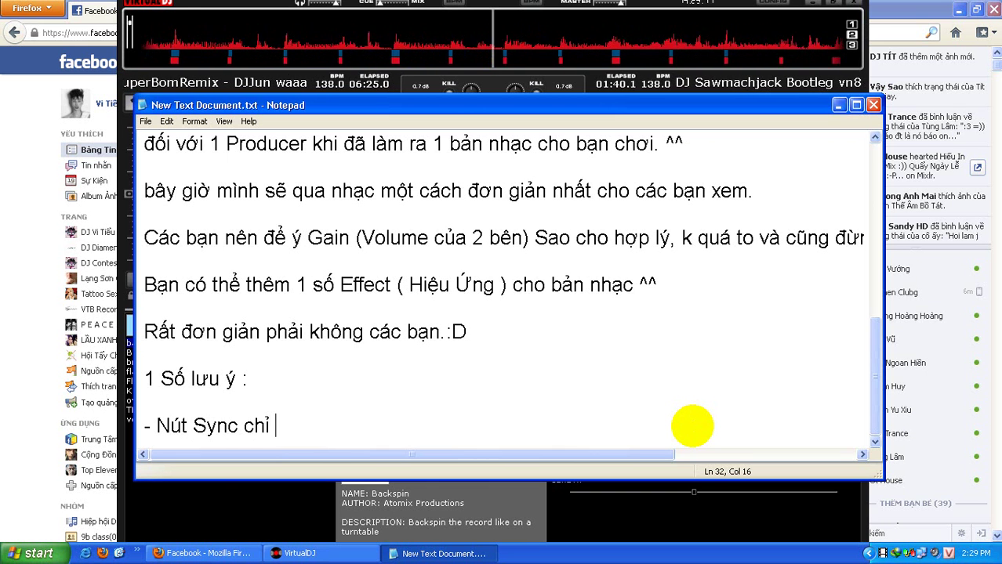
{"action": "type", "text": " sử"}
{"action": "type", "text": " dụng"}
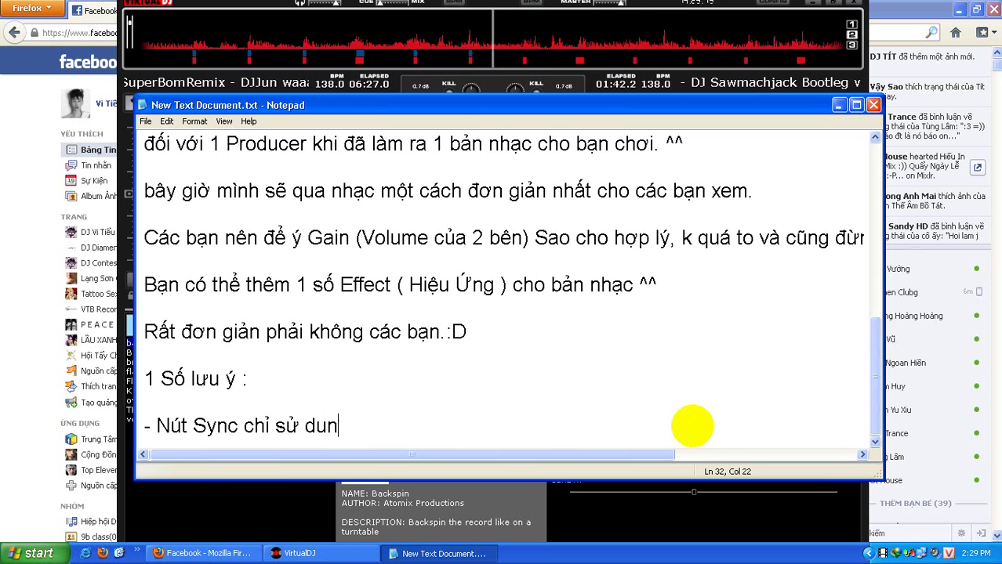
{"action": "type", "text": " 90"}
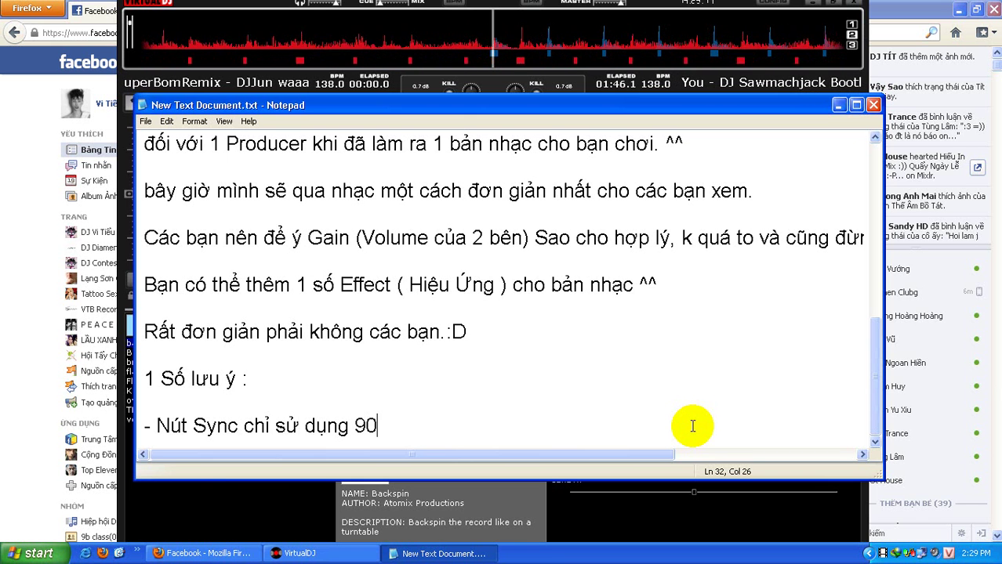
{"action": "type", "text": "%"}
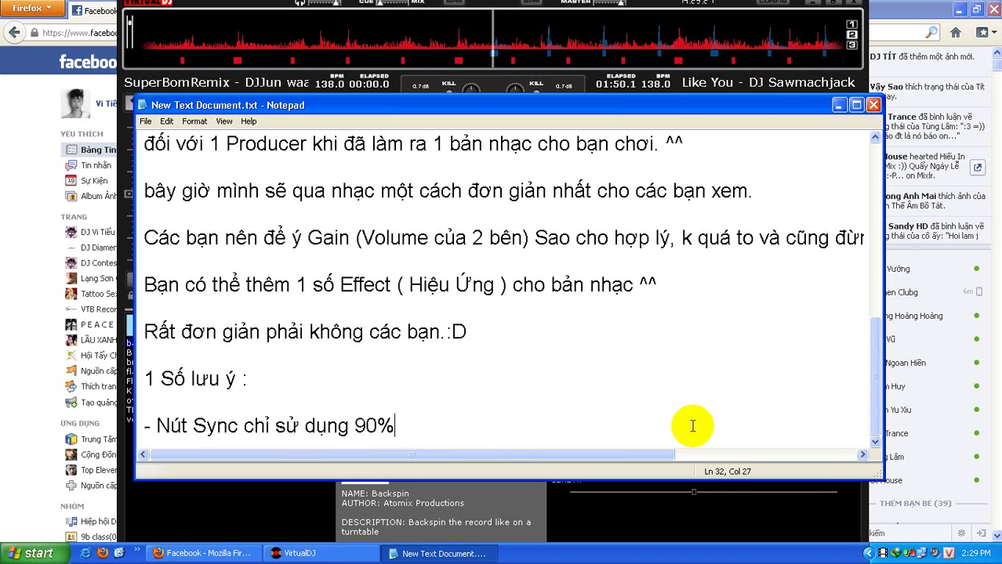
{"action": "type", "text": " khi"}
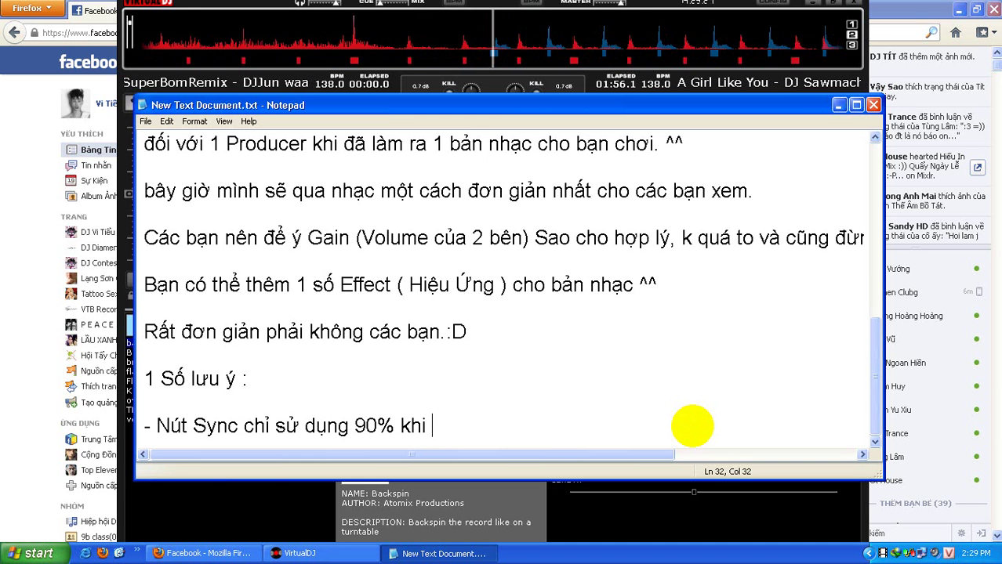
{"action": "type", "text": " ghep tem"}
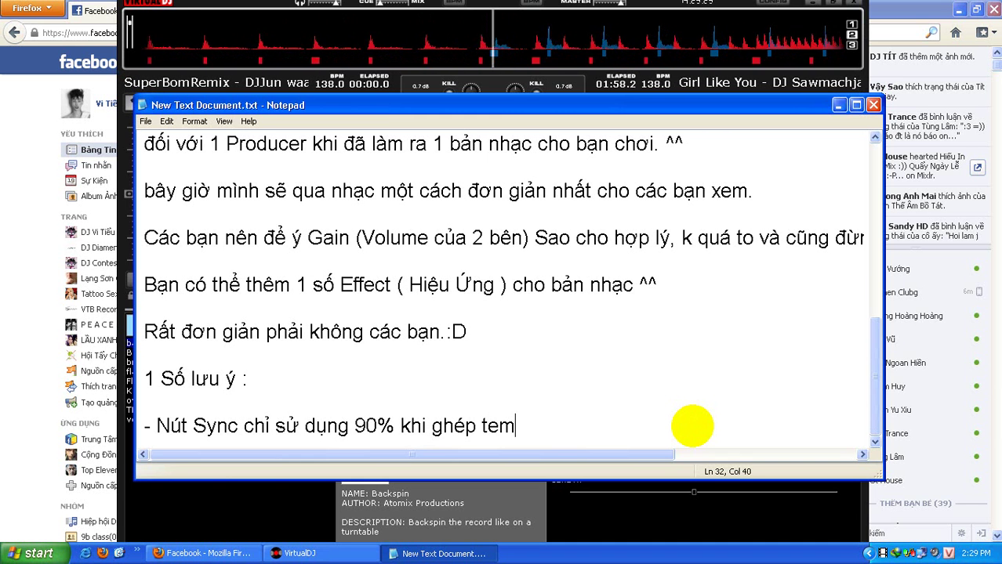
{"action": "type", "text": "po và beat"}
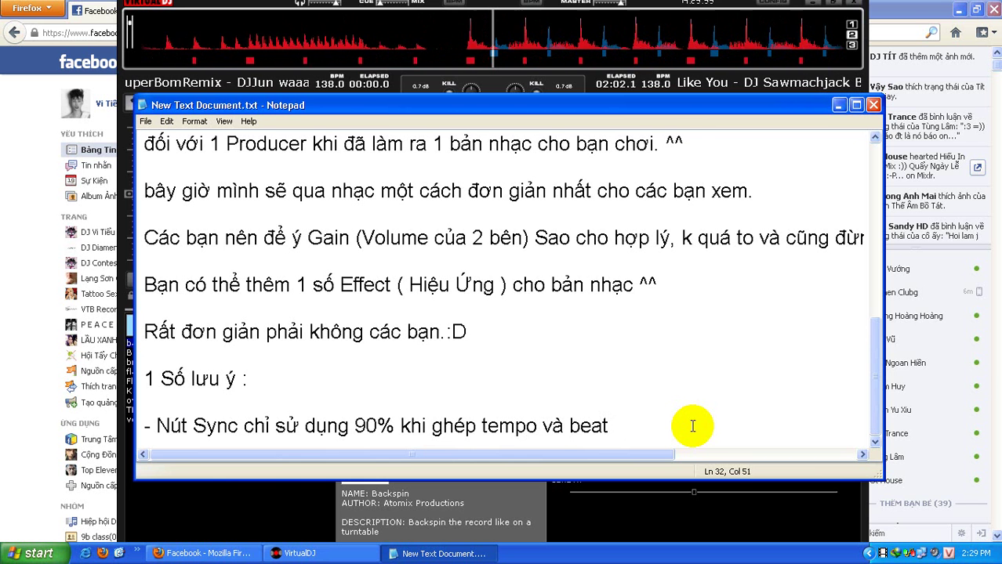
{"action": "type", "text": " nhạc cua 2"}
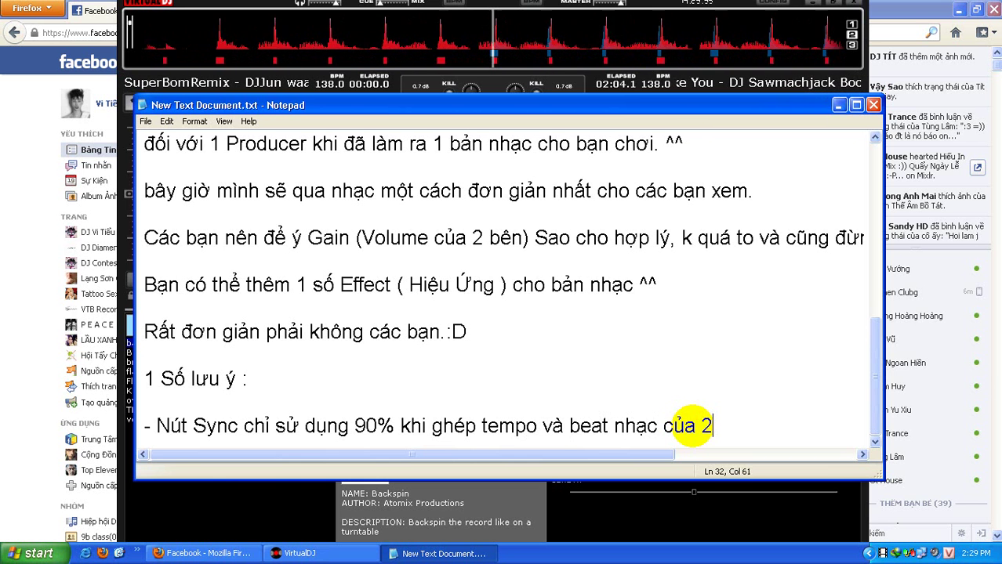
{"action": "type", "text": " mâm vào vơ"}
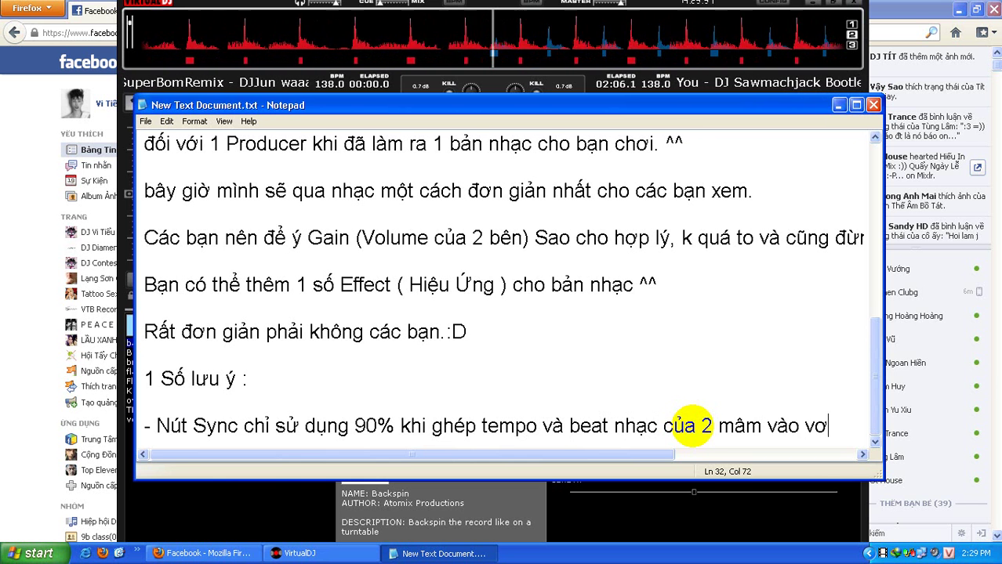
{"action": "type", "text": "i nhau."}
Step: Start a new paragraph after a blank line below the Sync note, beginning with "Các bạn nên sử dụng phím"
{"action": "key", "text": "Return"}
{"action": "key", "text": "Return"}
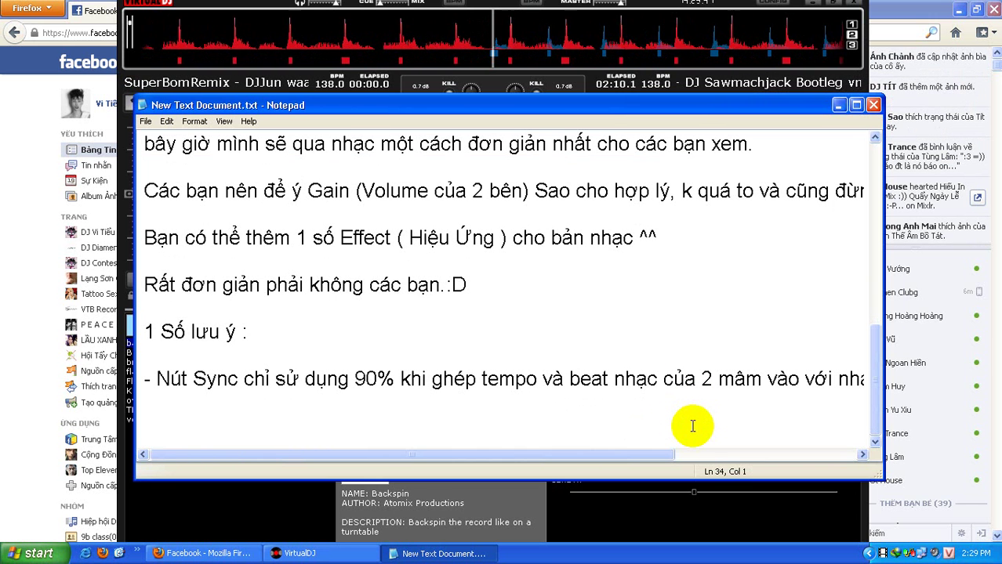
{"action": "type", "text": "B"}
{"action": "key", "text": "BackSpace"}
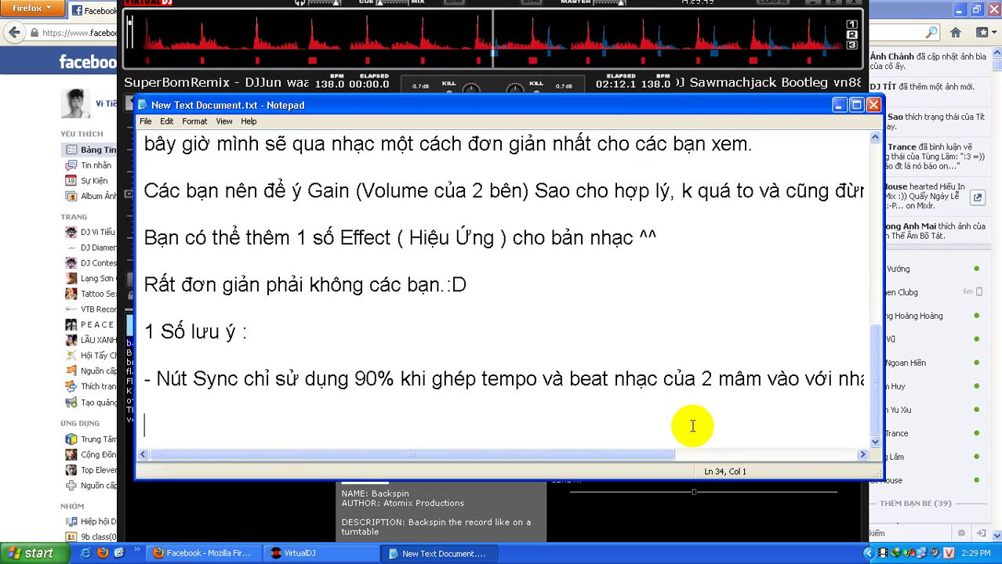
{"action": "type", "text": "Các bạn nên"}
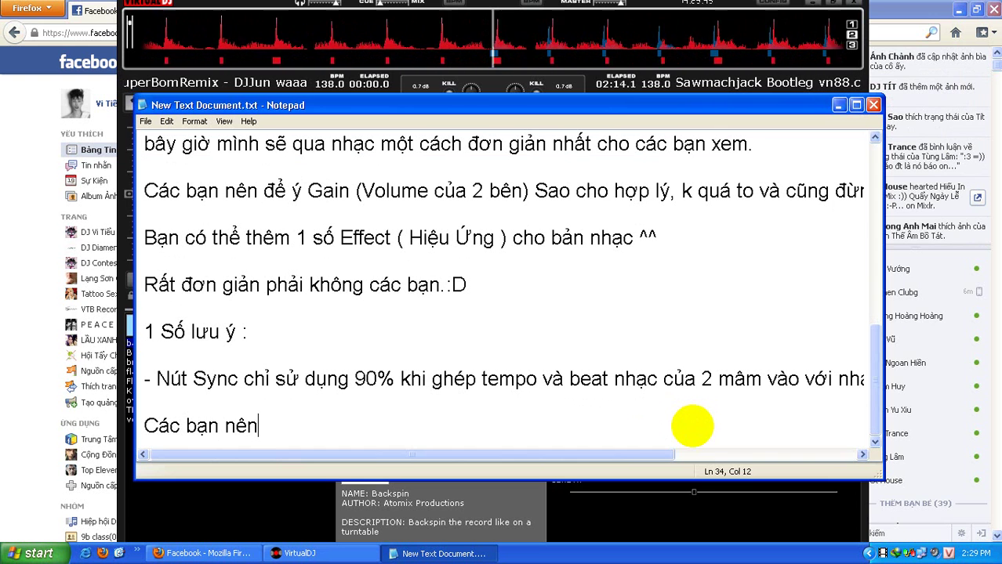
{"action": "type", "text": " sử dung phím m"}
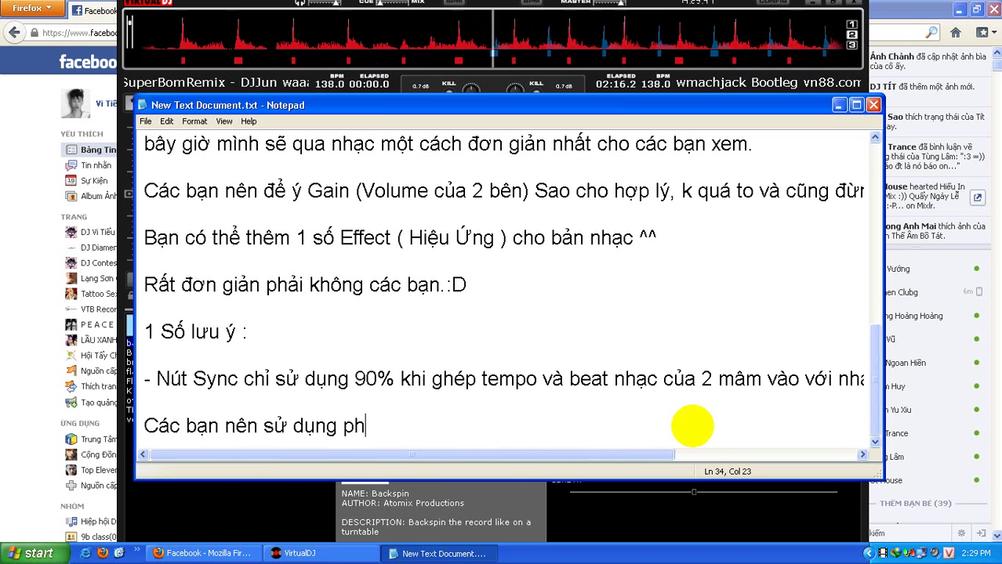